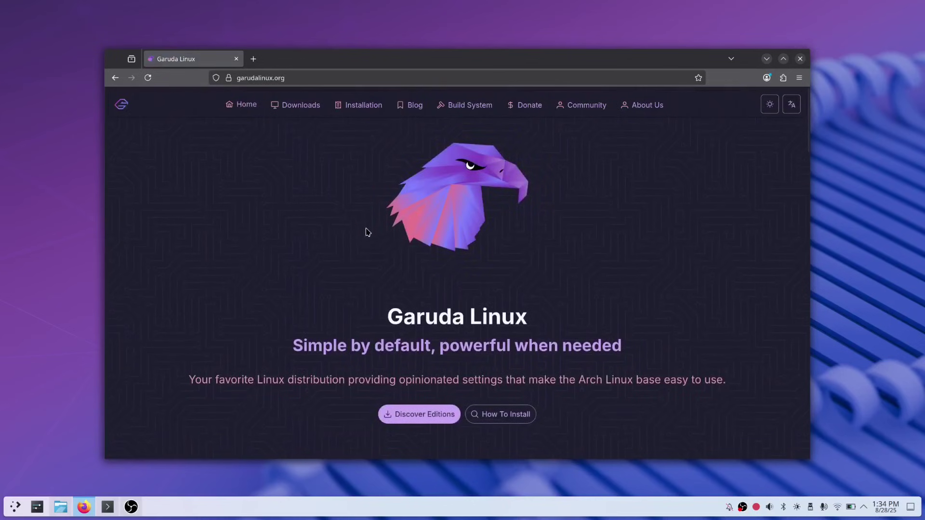
- Open the Discover Editions page, browse all Garuda editions, and return to Garuda Mokka
left_click(407, 415)
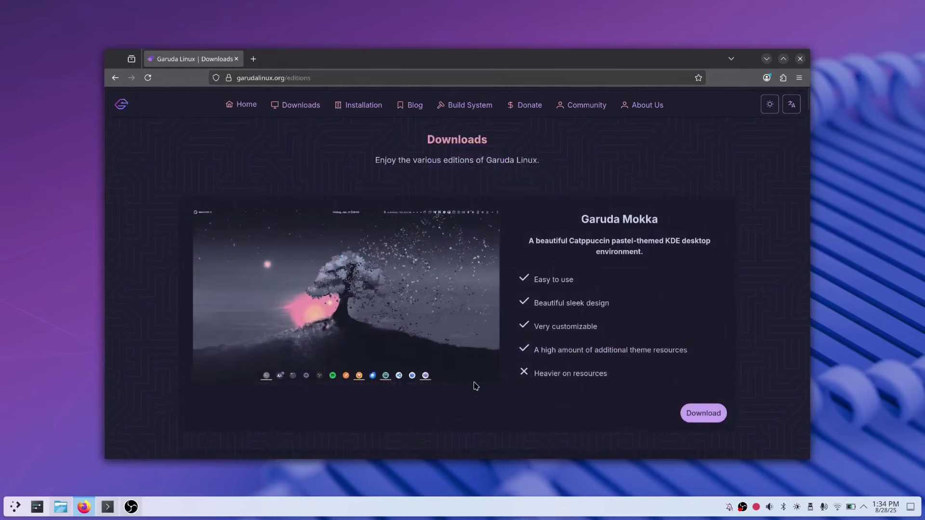
scroll(476, 385, "down", 5)
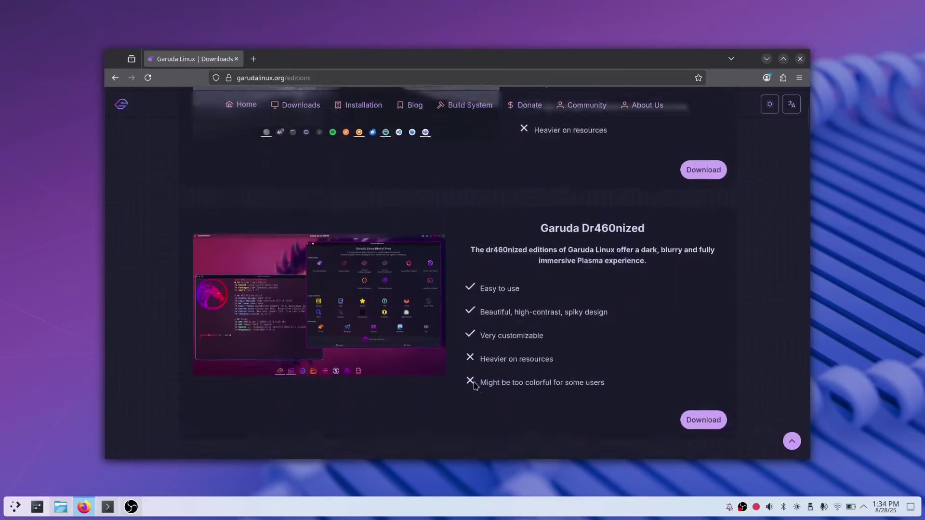
scroll(475, 386, "down", 1)
scroll(475, 386, "down", 4)
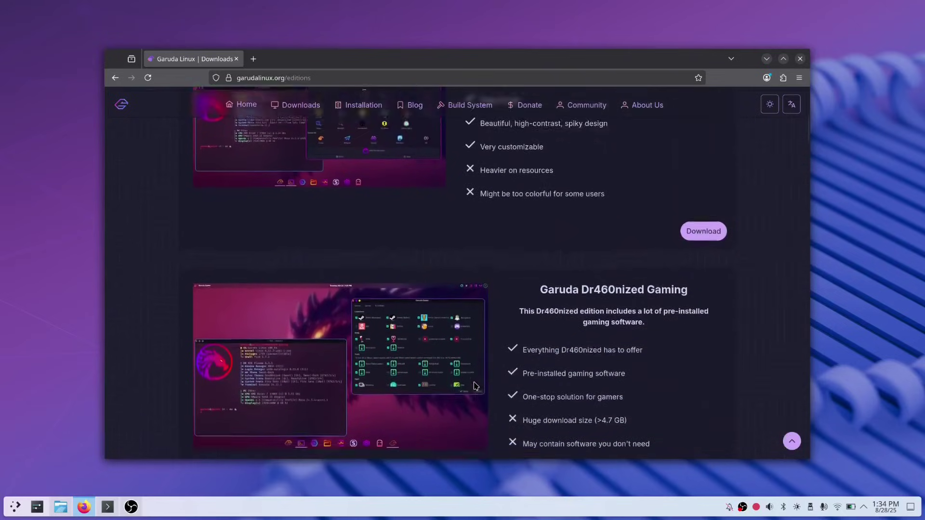
scroll(475, 386, "down", 7)
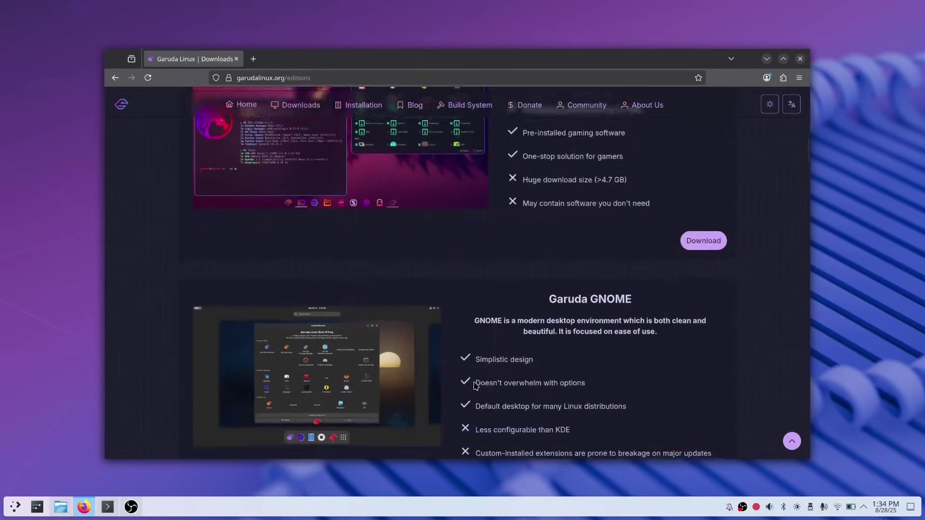
scroll(476, 386, "down", 7)
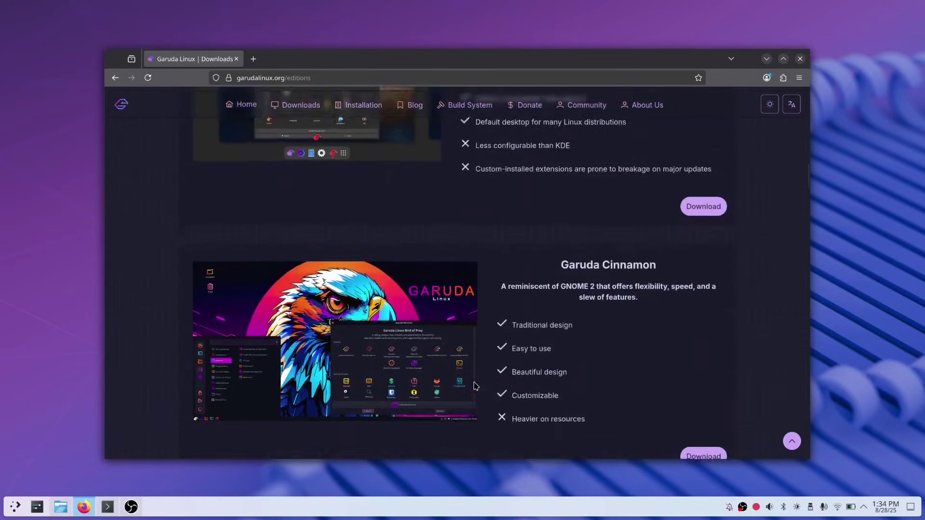
scroll(475, 386, "down", 5)
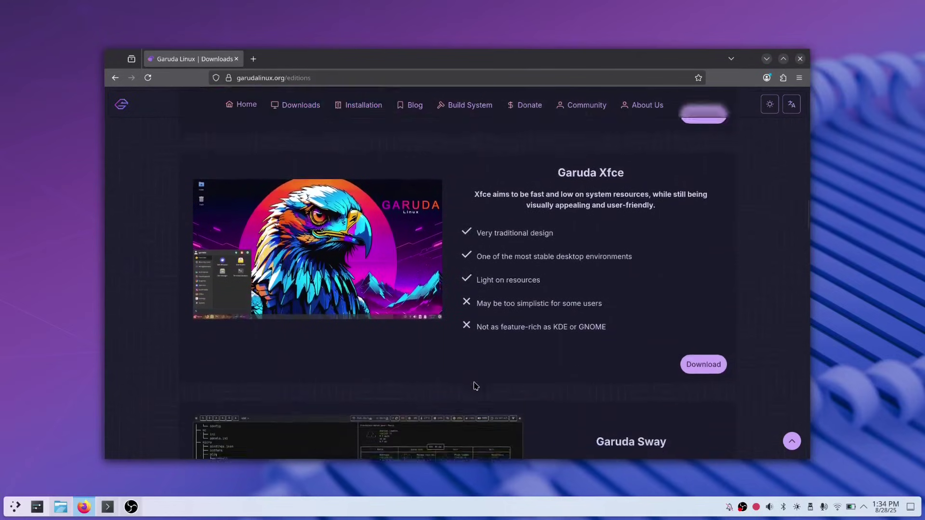
scroll(476, 386, "up", 20)
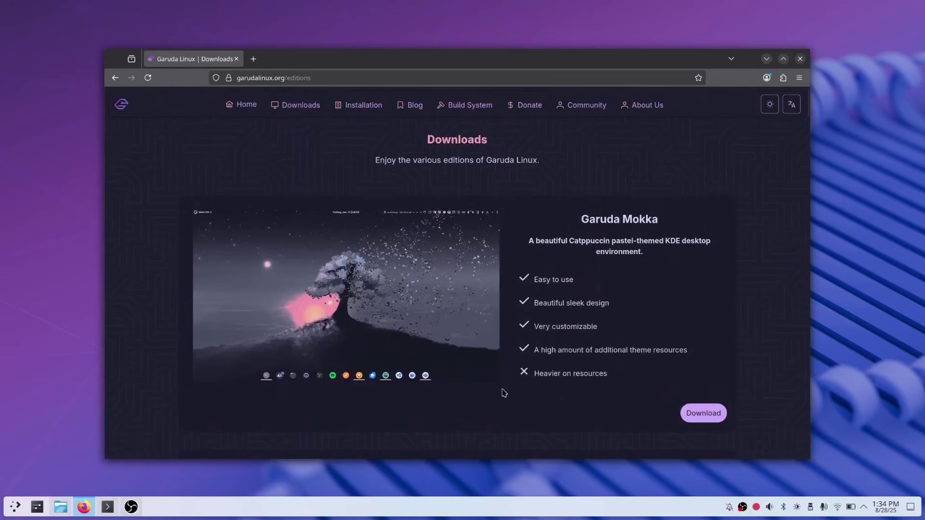
- Start the direct download of garuda-mokka-linux-zen-250826.iso from the Mokka installation page
left_click(697, 414)
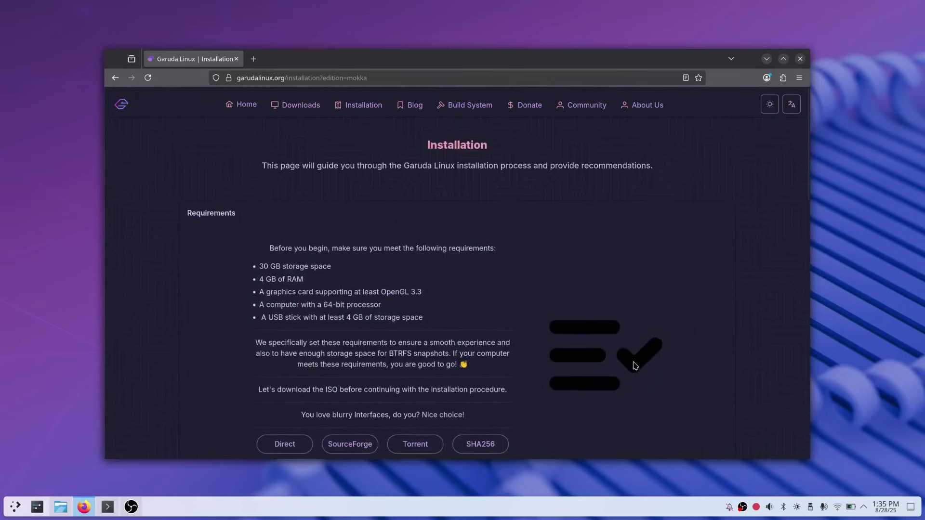
scroll(634, 366, "down", 2)
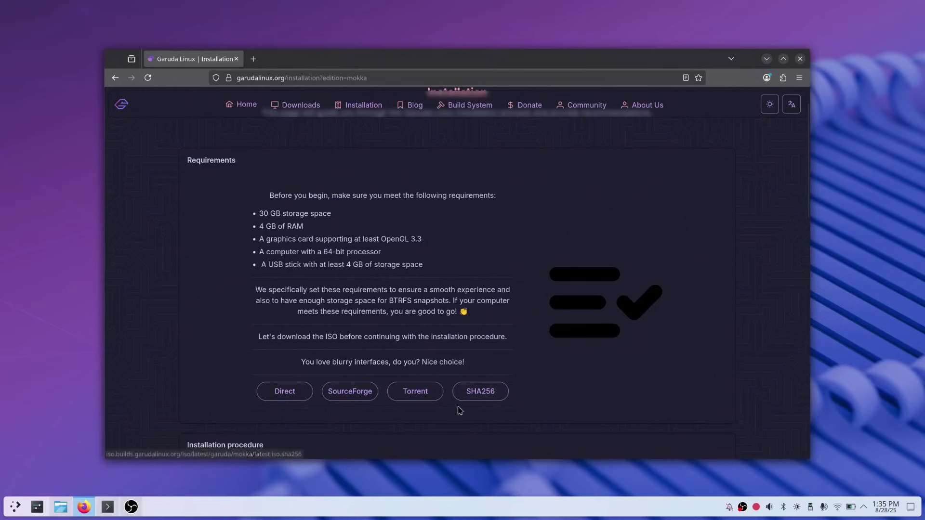
left_click(291, 398)
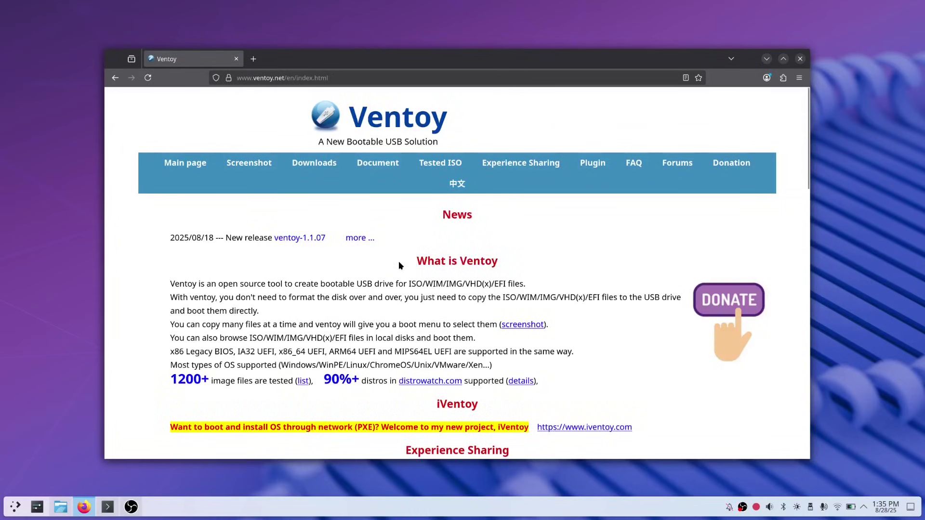
- Download ventoy-1.1.07-linux.tar.gz via the Ventoy downloads page and SourceForge
left_click(322, 169)
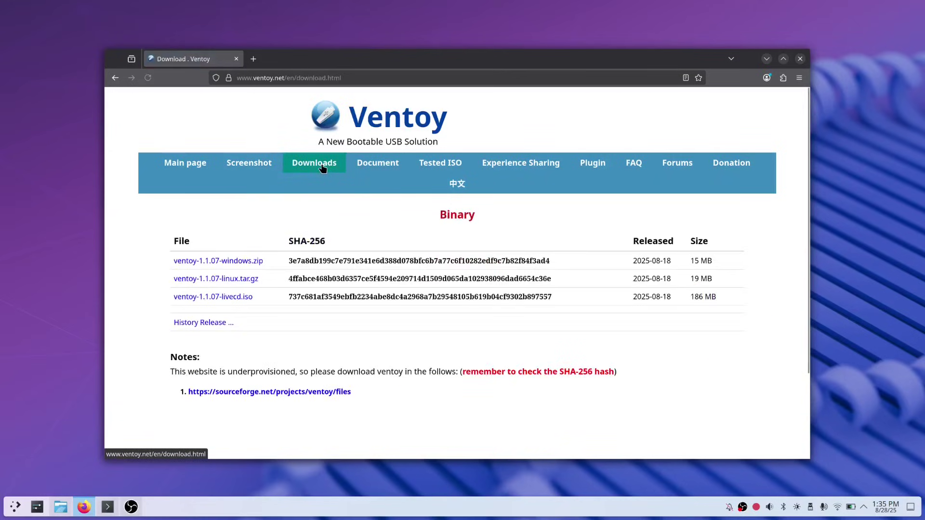
left_click(257, 279)
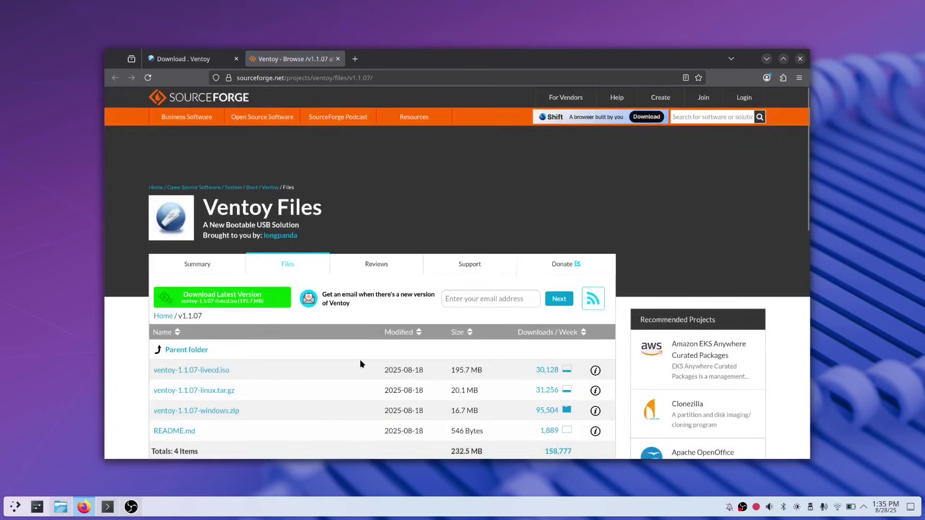
scroll(361, 364, "down", 1)
left_click(236, 358)
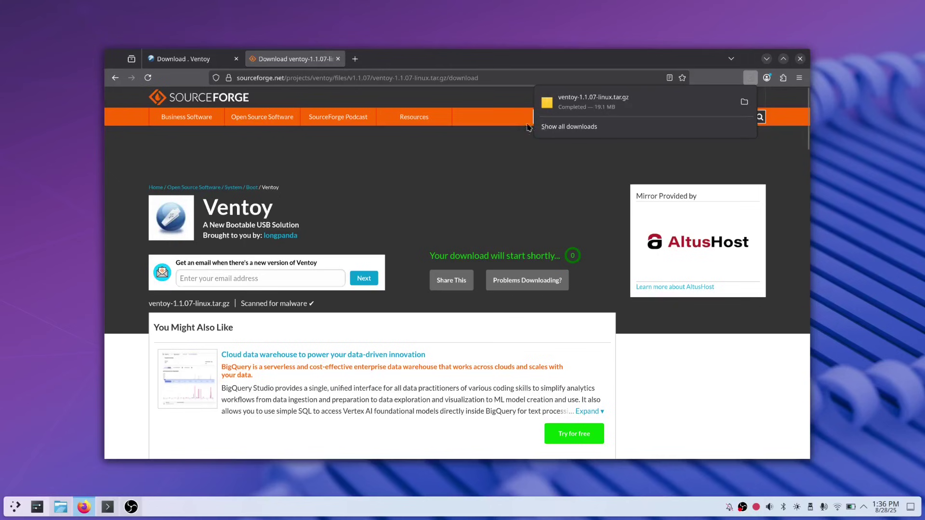
- Extract the ventoy-1.1.07 folder from the archive onto the desktop
left_click(592, 102)
left_click(367, 161)
left_click_drag(366, 161, 97, 65)
- Open the ventoy-1.1.07 desktop folder in an enlarged Dolphin window
left_click(750, 118)
left_click(767, 59)
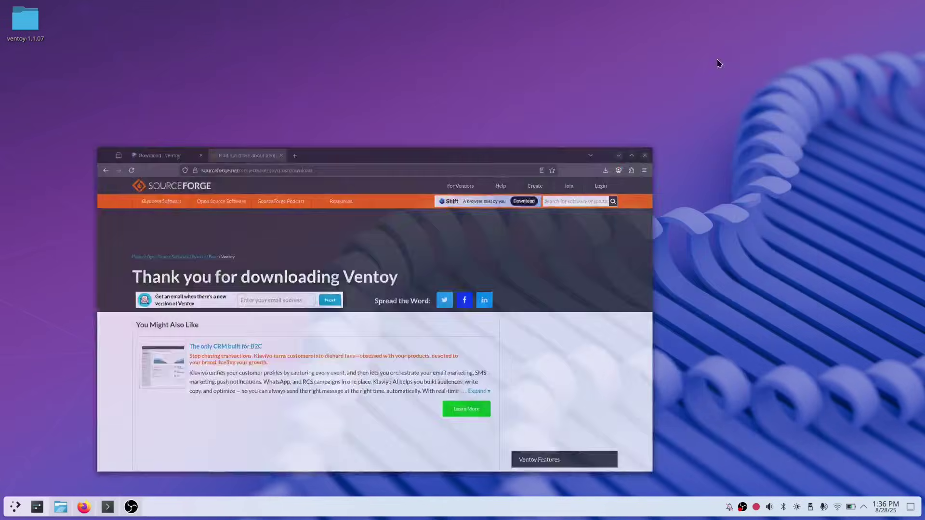
double_click(26, 22)
left_click_drag(465, 121, 395, 110)
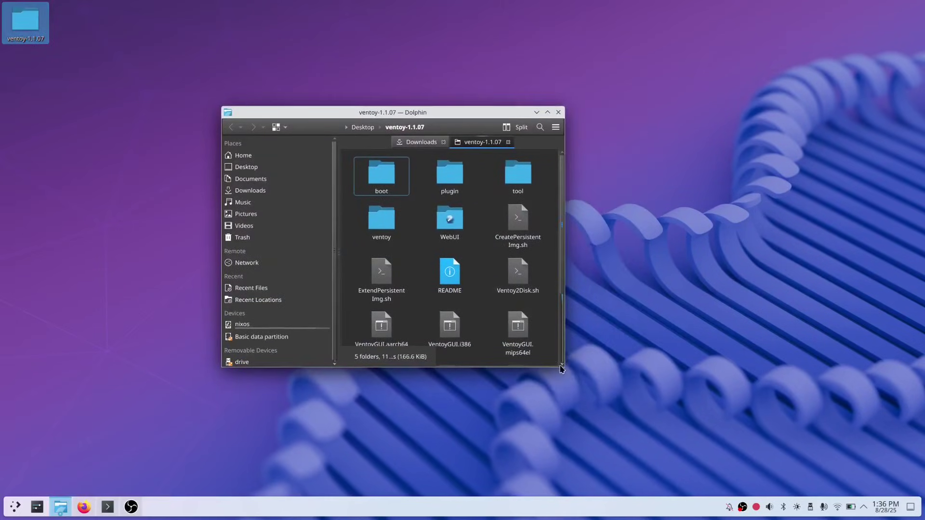
left_click_drag(561, 369, 712, 401)
- Run sudo bash ./VentoyWeb.sh in a terminal there, entering the account password
right_click(598, 345)
left_click(583, 348)
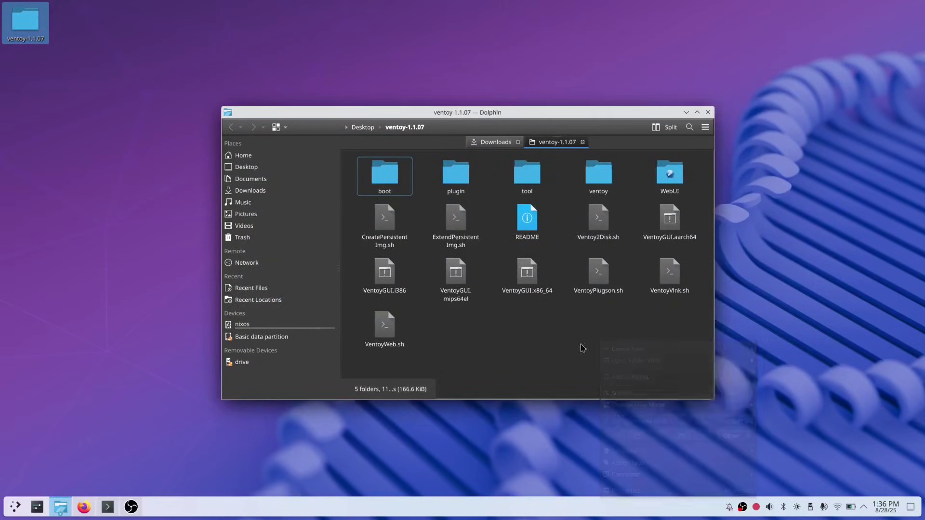
type("sudo bash ./")
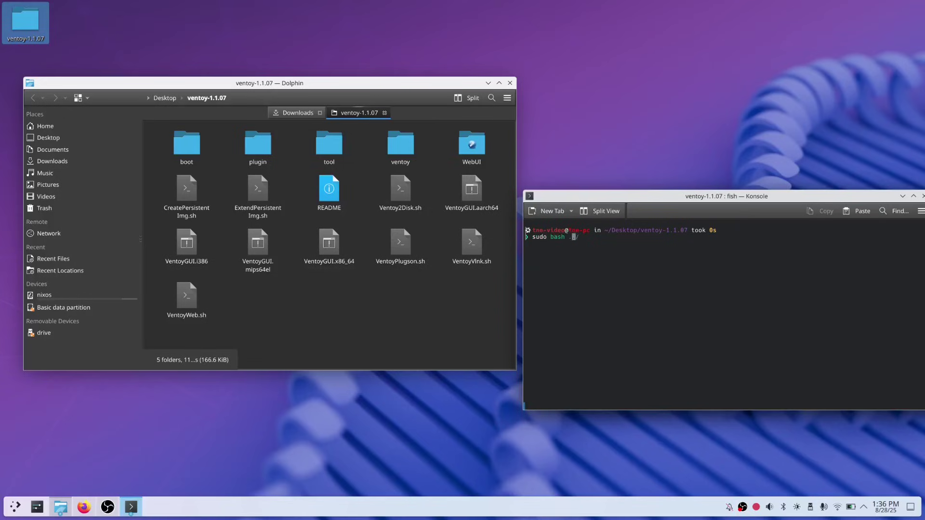
type("VentoyWeb.sh")
key("Return")
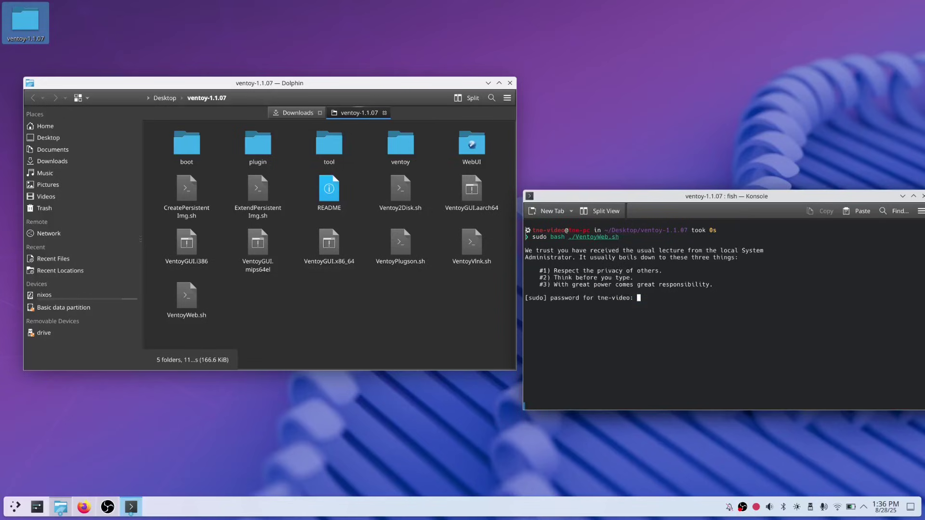
type("************")
key("Return")
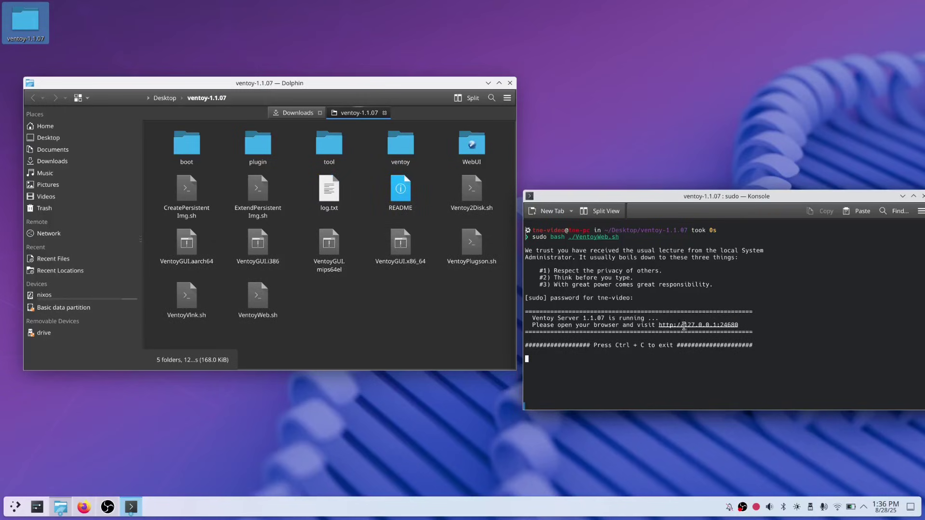
- Install Ventoy 1.1.07 onto the 8 GB Intenso USB stick, confirming both data-loss warnings
left_click(691, 324, "ctrl")
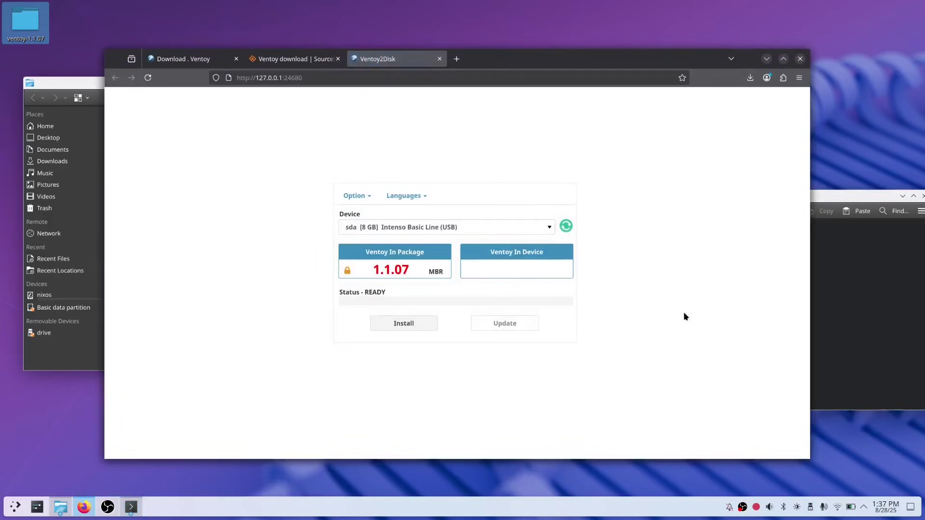
left_click(518, 231)
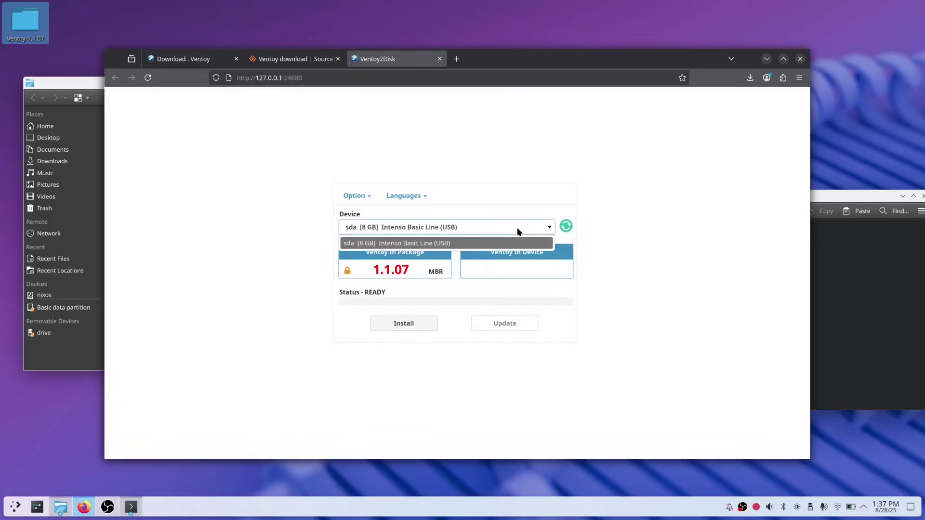
left_click(517, 228)
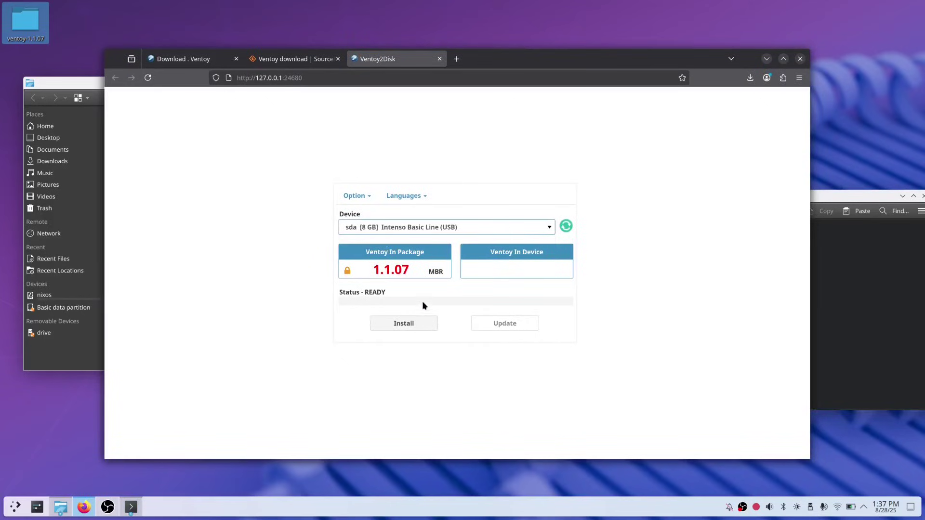
left_click(403, 323)
left_click(534, 312)
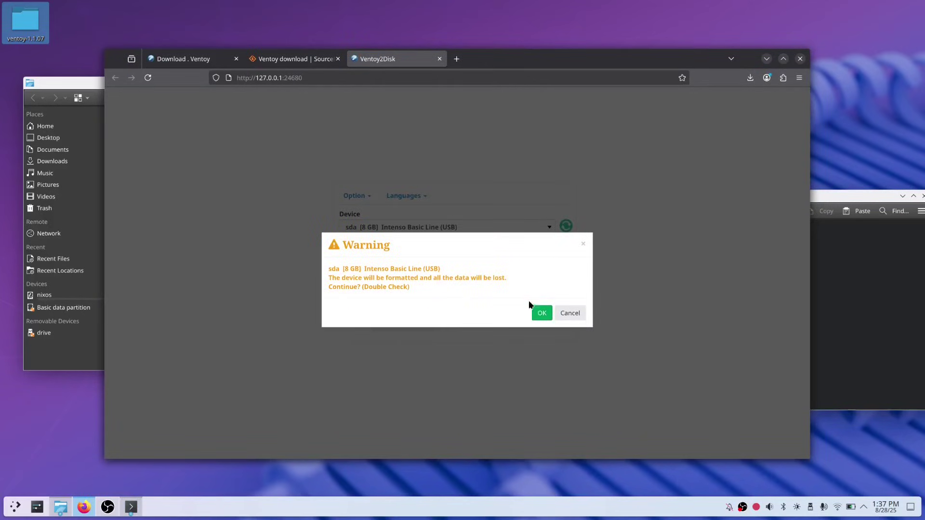
left_click(536, 311)
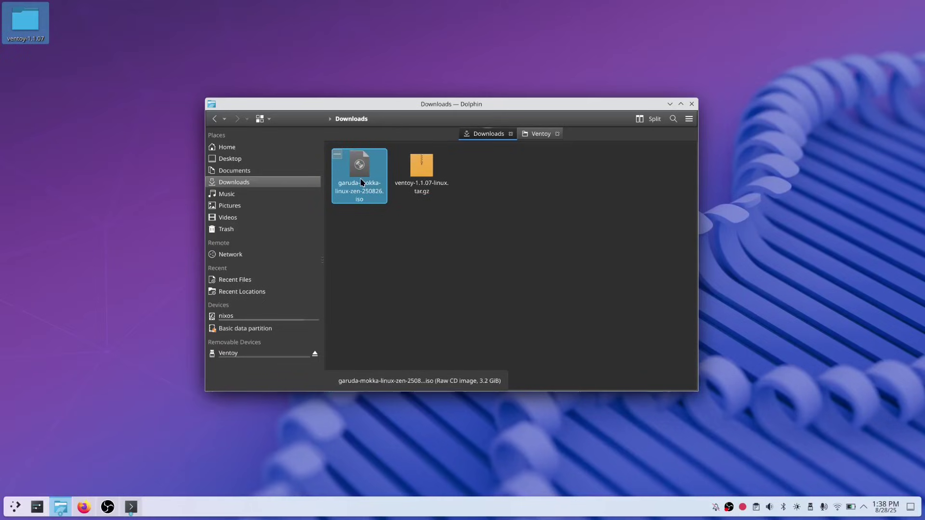
- Copy the Garuda Mokka ISO onto the Ventoy USB drive and safely eject it
right_click(361, 179)
left_click(381, 245)
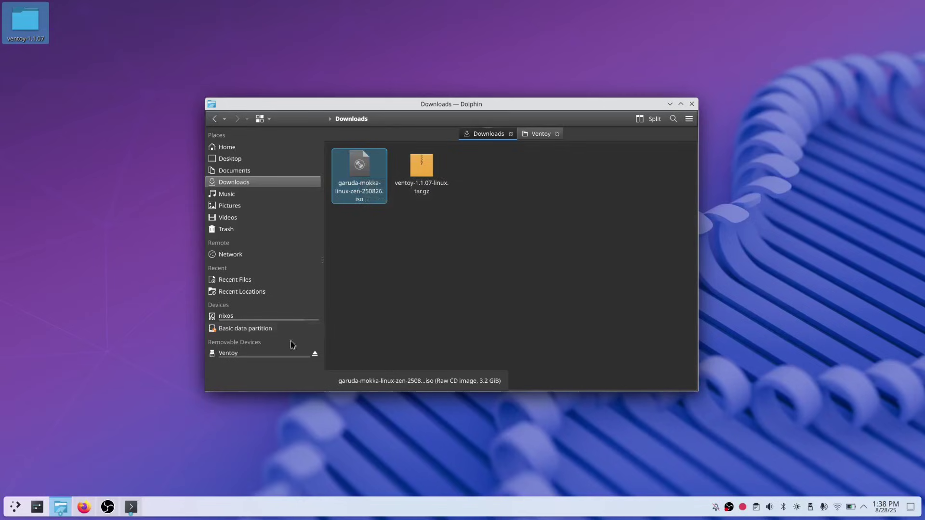
left_click(274, 354)
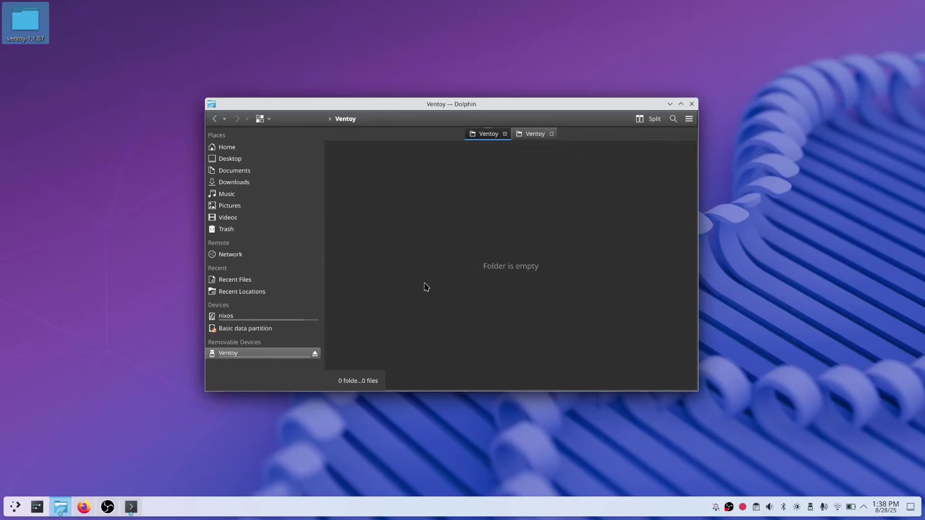
key("ctrl+v")
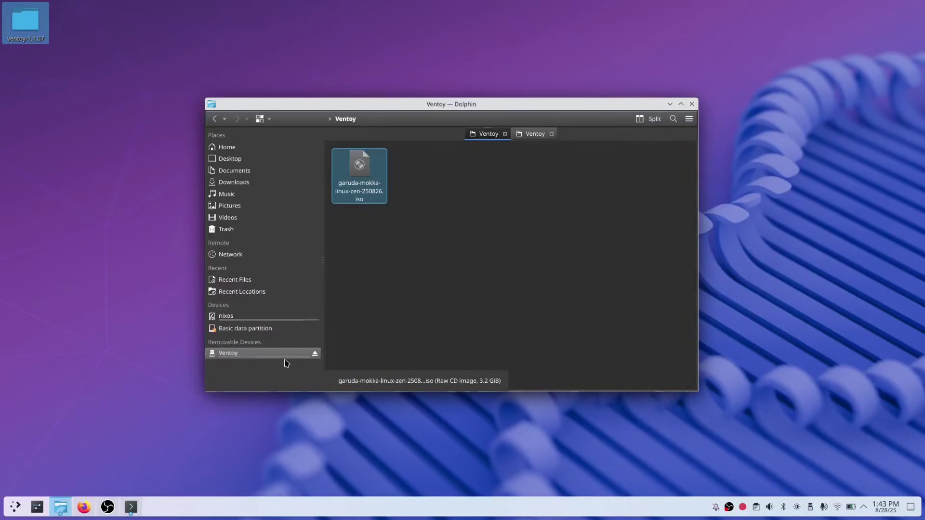
left_click(315, 355)
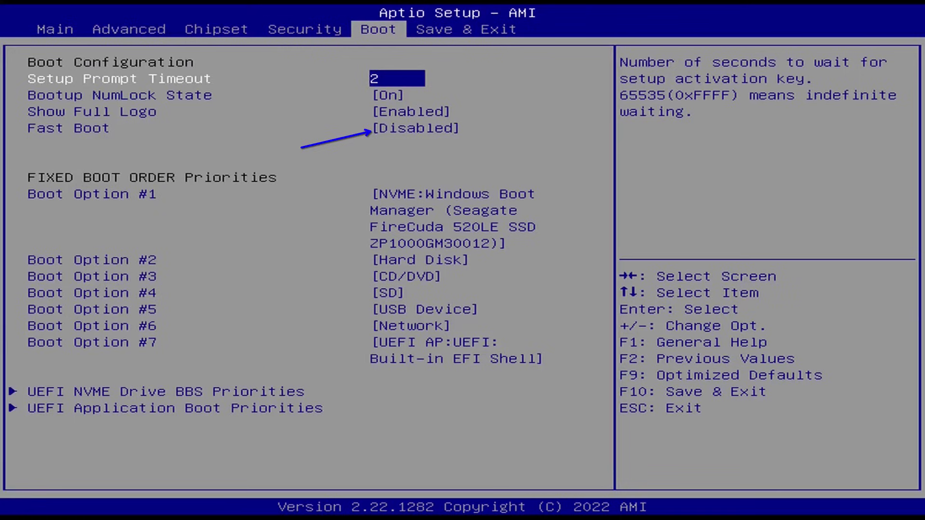
- Move from the Boot page, with Fast Boot Disabled, to the Security page's Secure Boot entry
key("Left")
key("Down")
key("Down")
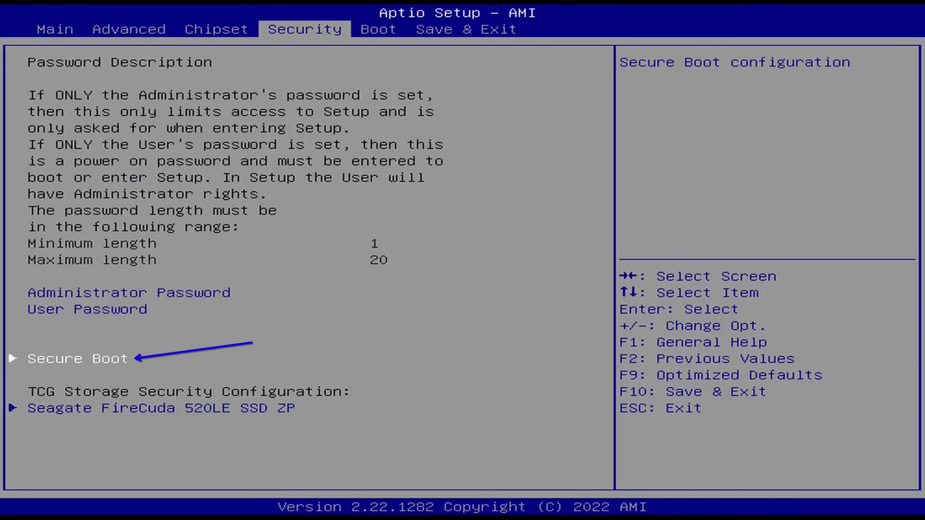
- Return to the Boot tab to check boot order, then go to Save & Exit
key("Right")
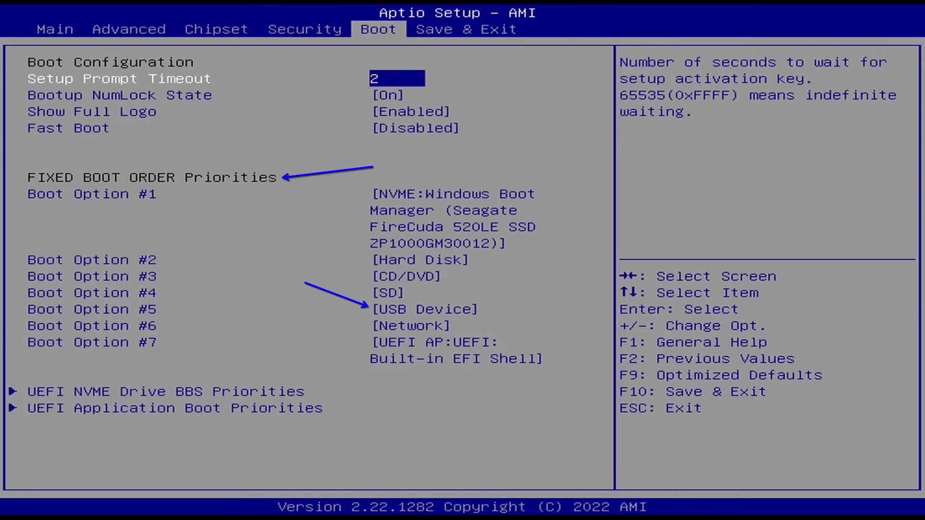
key("Right")
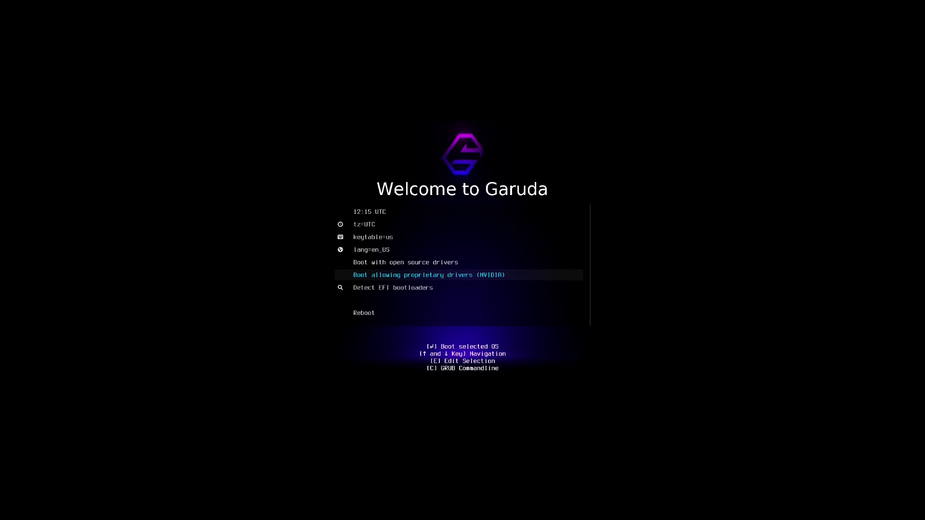
- Set the boot menu keyboard layout to keytable=de
key("Up")
key("Up")
key("Up")
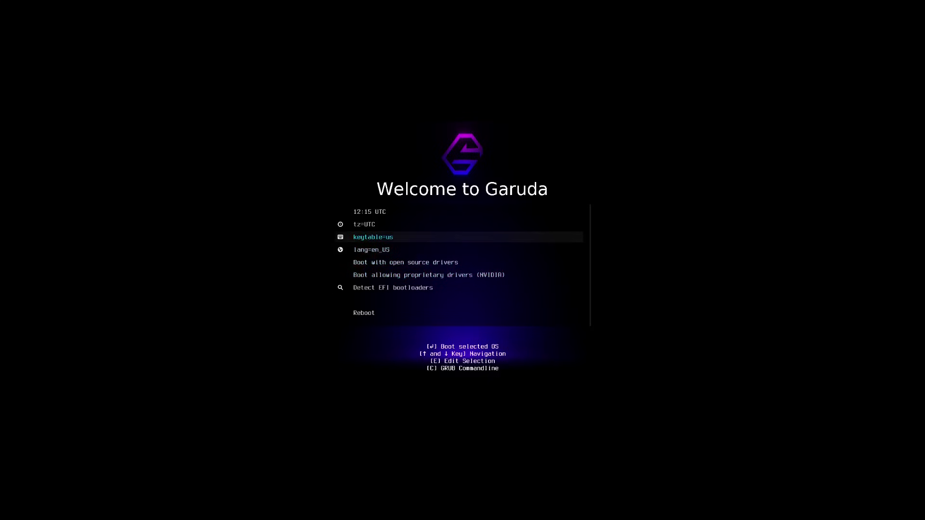
key("Return")
key("Down")
key("Down")
key("Down")
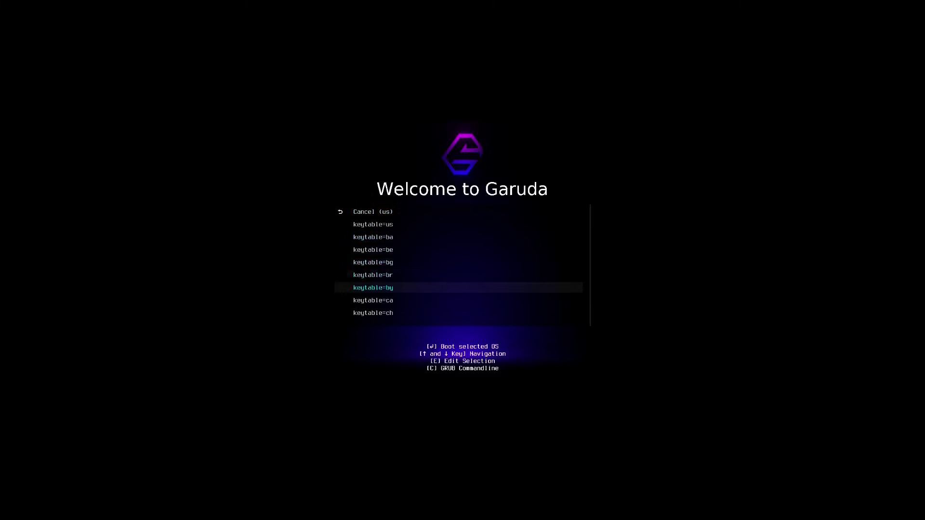
key("Down")
key("Down")
key("Down")
key("Down")
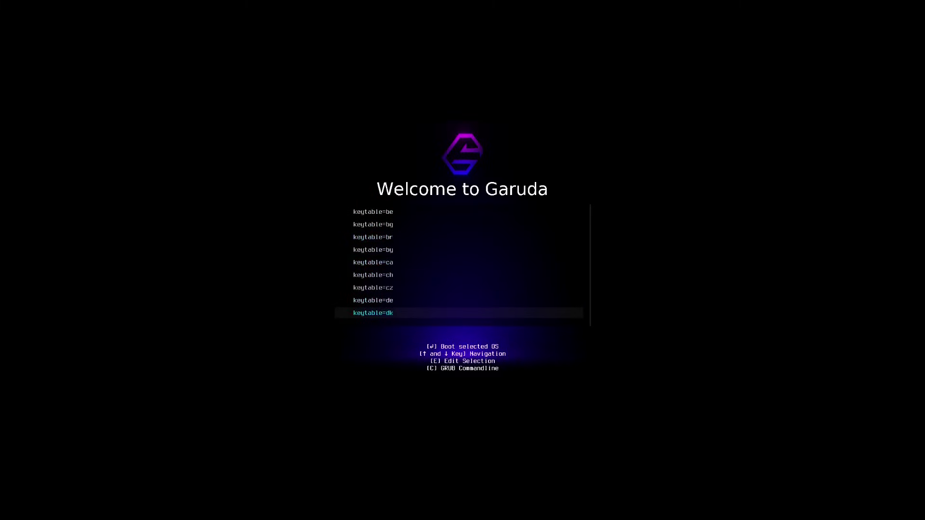
key("Up")
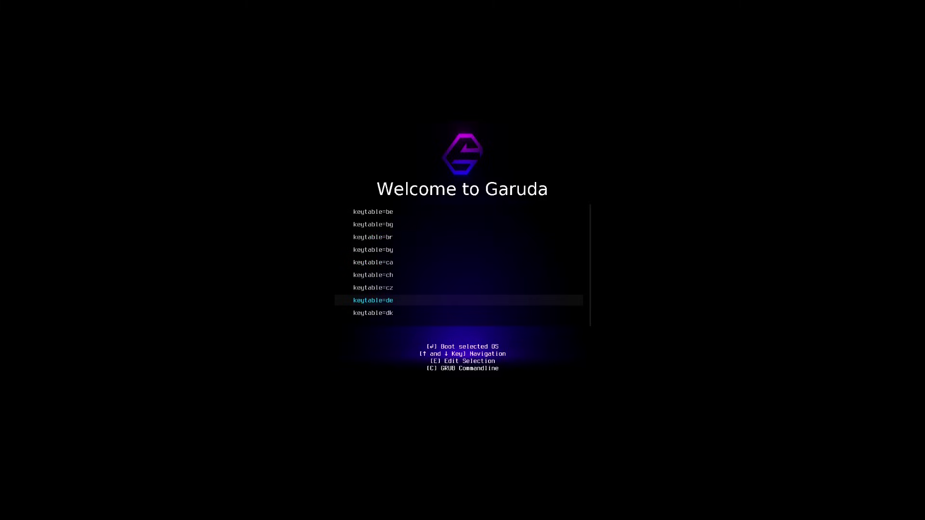
key("Up")
key("Down")
key("Return")
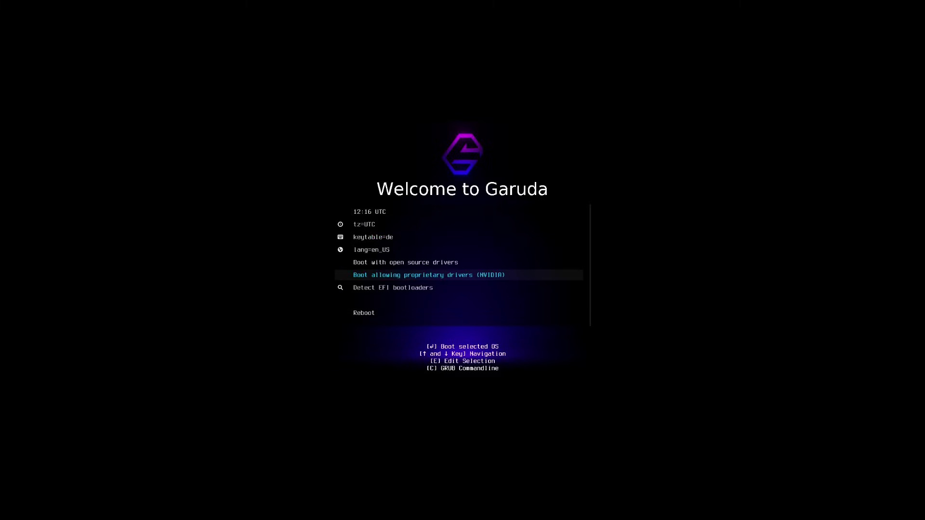
- Check the language list and keep lang=en_US
key("Up")
key("Up")
key("Return")
key("Down")
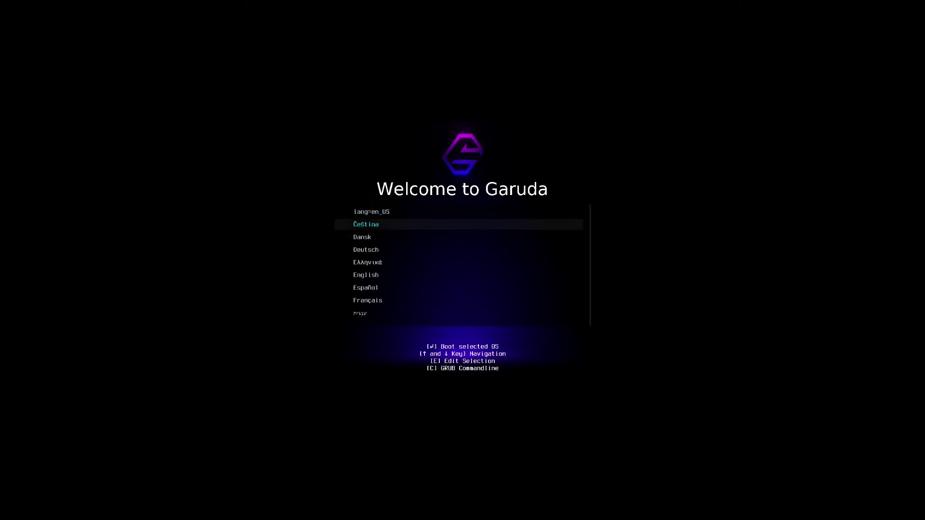
key("Down")
key("Down")
key("Down")
key("Down")
key("Return")
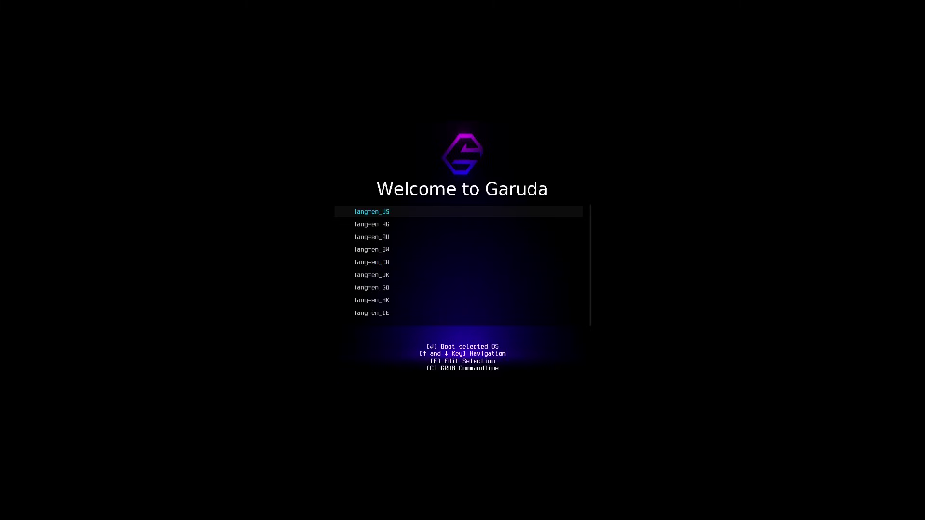
key("Down")
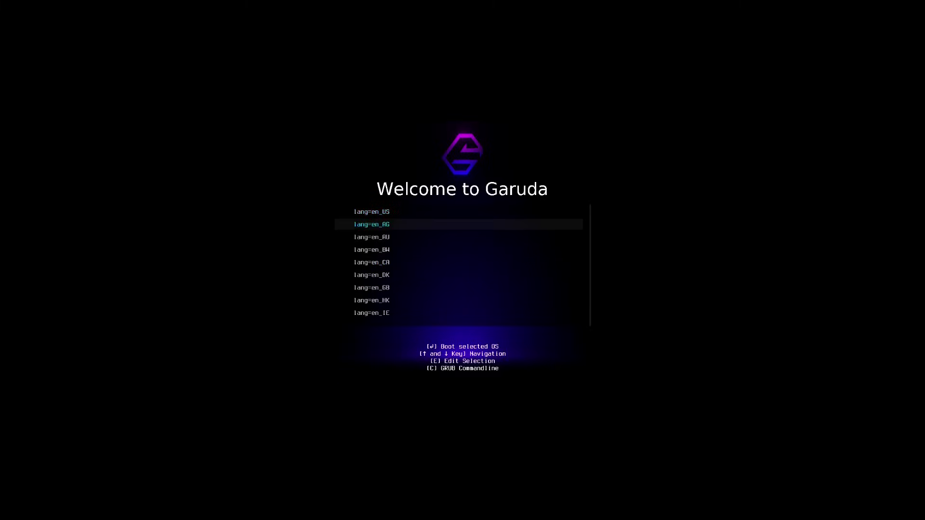
key("Down")
key("Down")
key("Down")
key("Return")
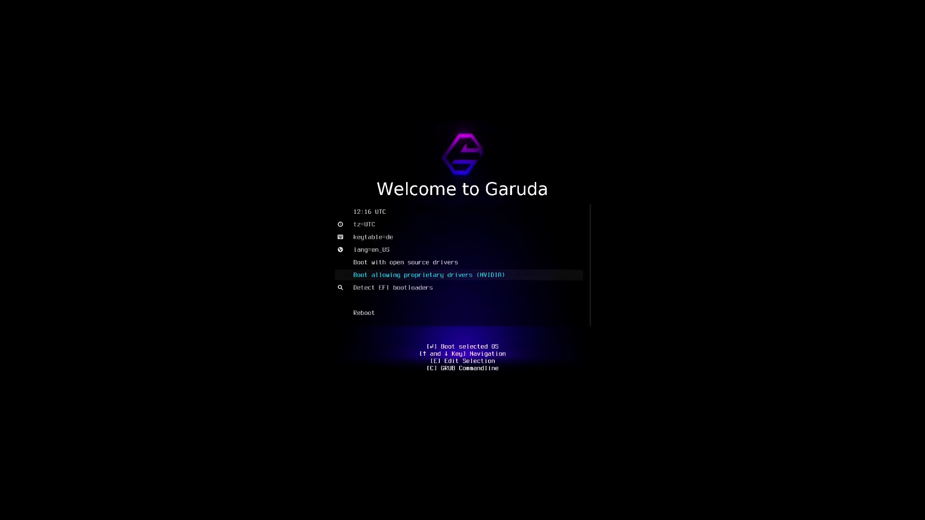
- Boot the live system with the proprietary NVIDIA drivers option
key("Up")
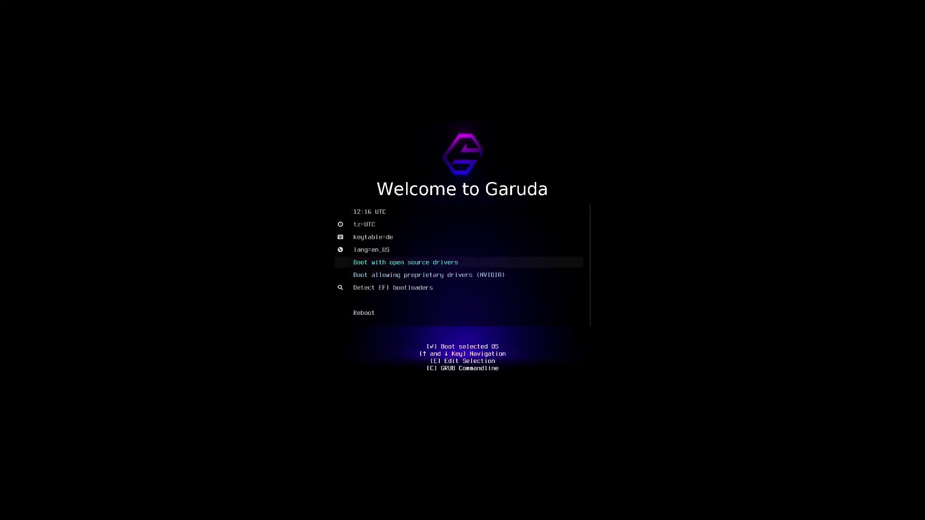
key("Down")
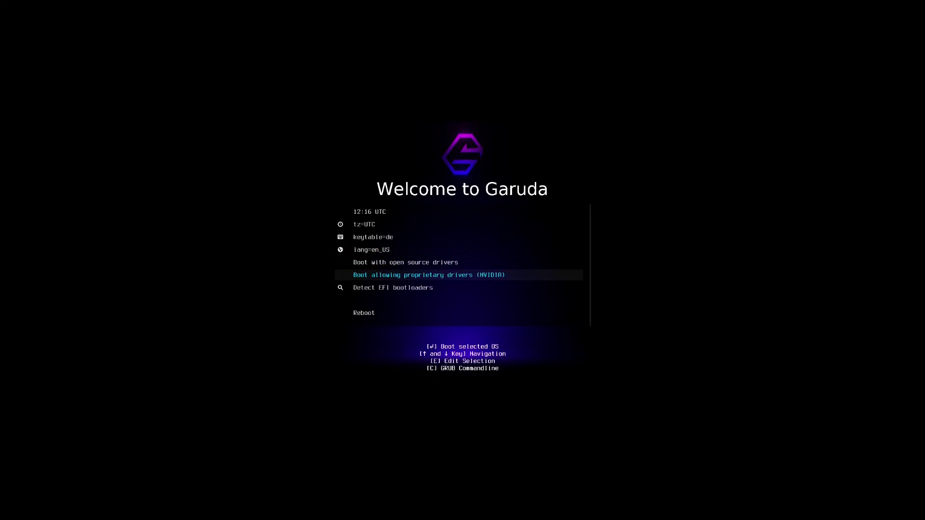
key("Up")
key("Down")
key("Return")
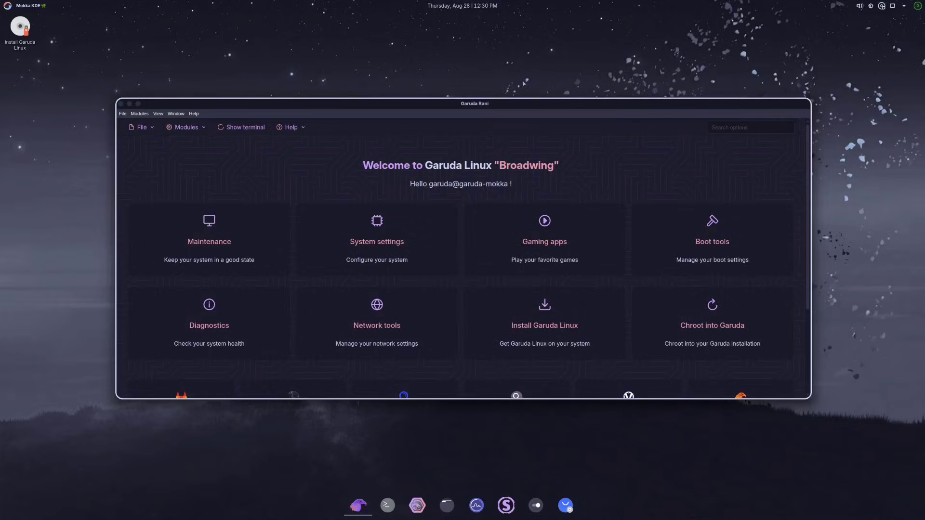
- Focus the Garuda Rani welcome window and launch the Install Garuda Linux installer
left_click(528, 104)
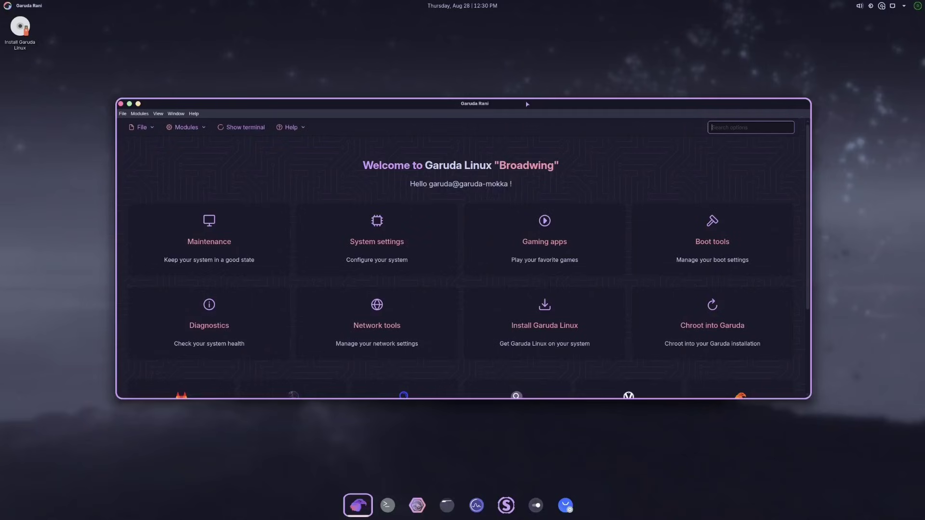
left_click(270, 67)
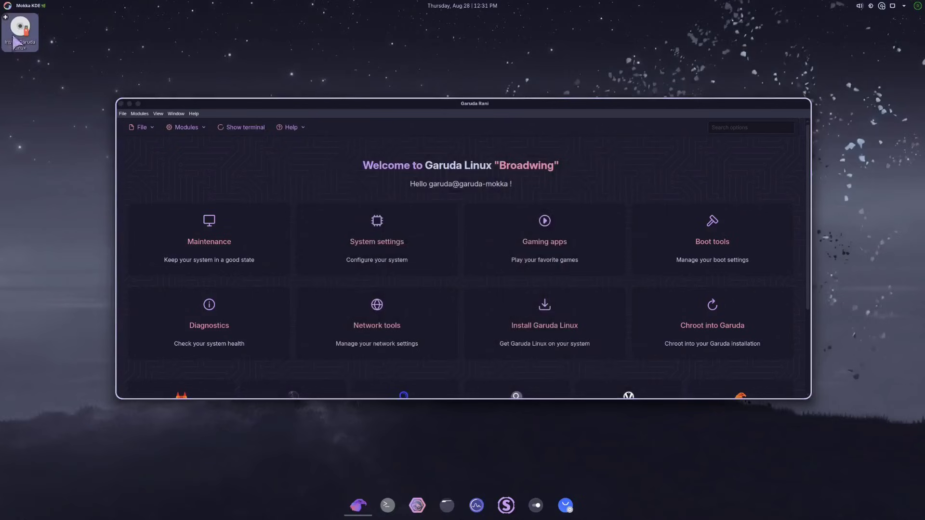
left_click(534, 103)
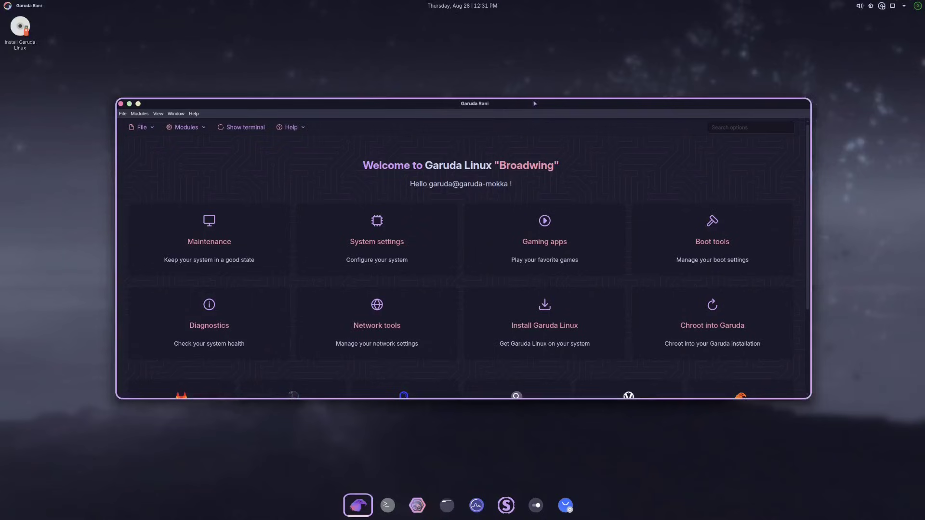
left_click(545, 312)
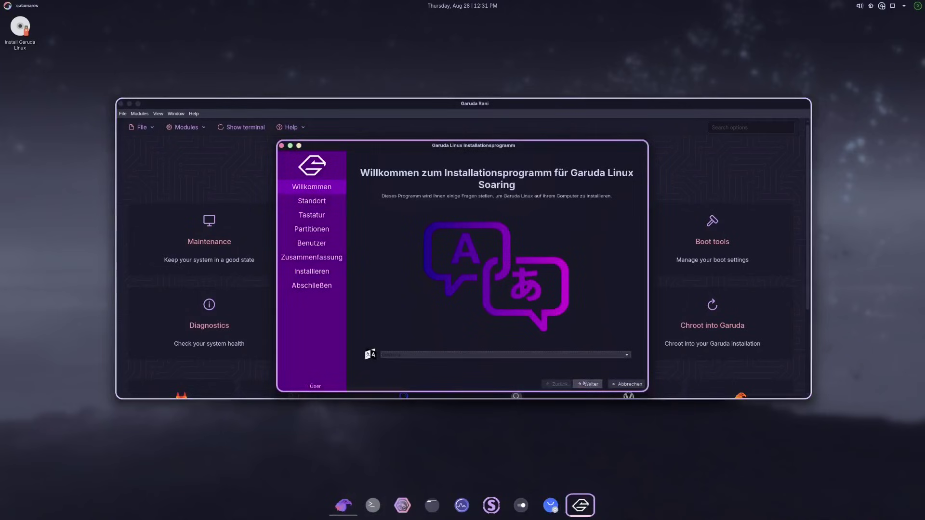
- Set the installer language to British English (United Kingdom)
left_click(553, 355)
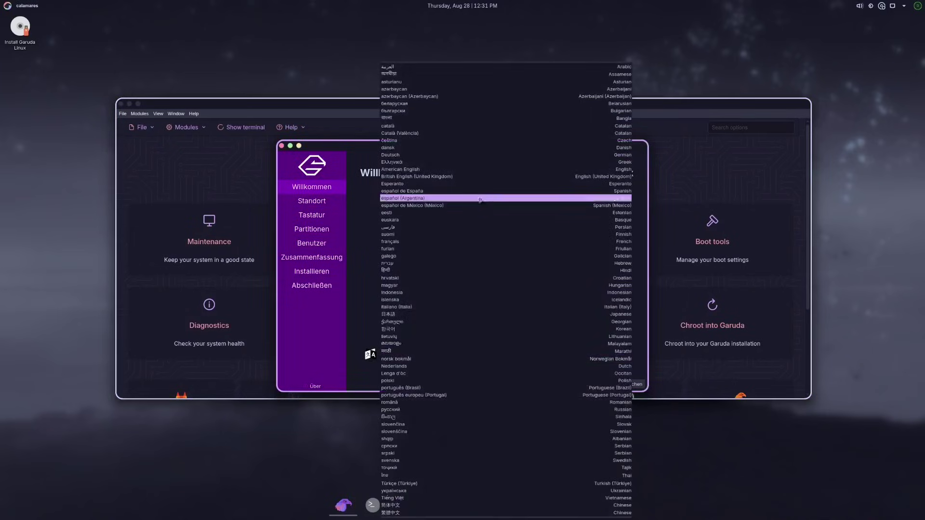
left_click(464, 176)
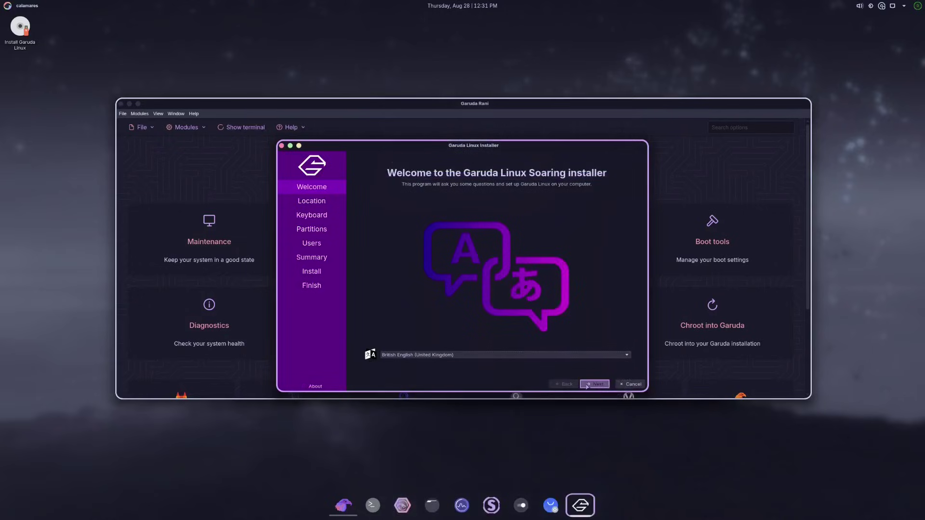
left_click(588, 384)
- Set the location to the Europe region with the Vienna time zone
left_click(488, 320)
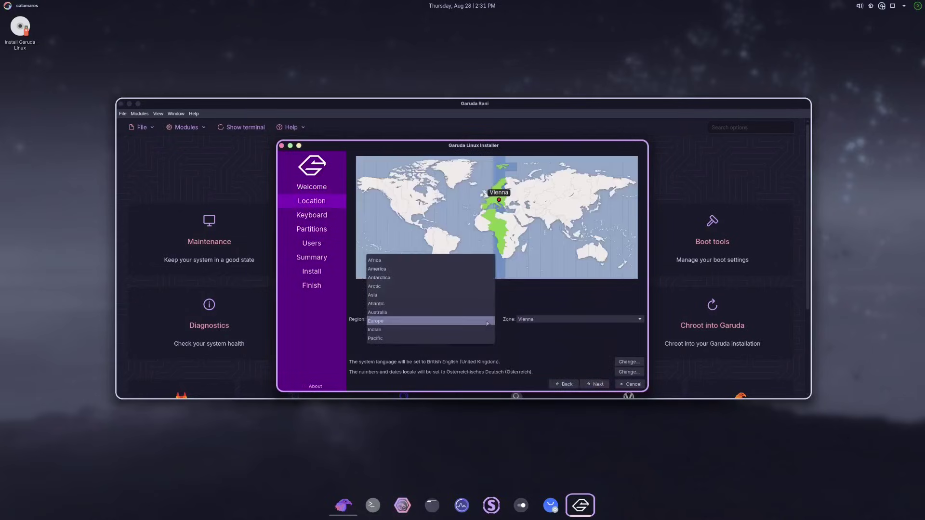
left_click(441, 321)
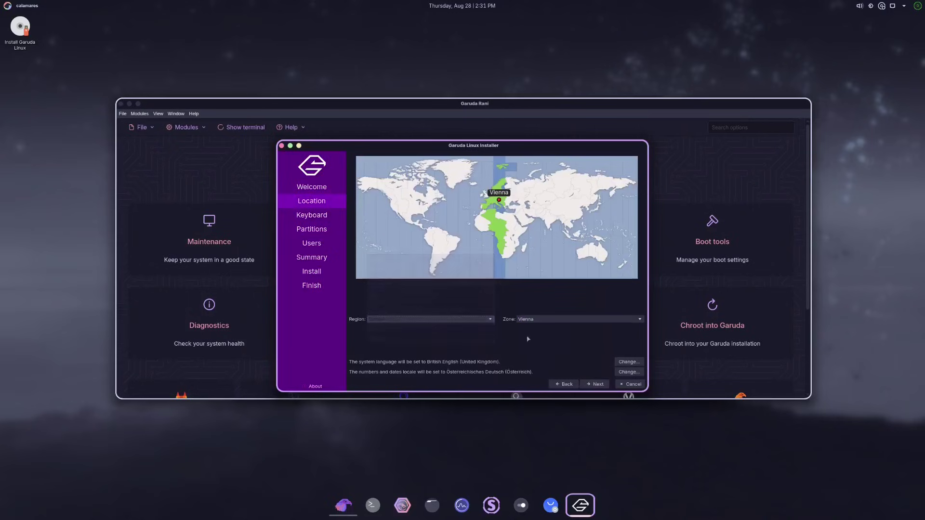
left_click(549, 319)
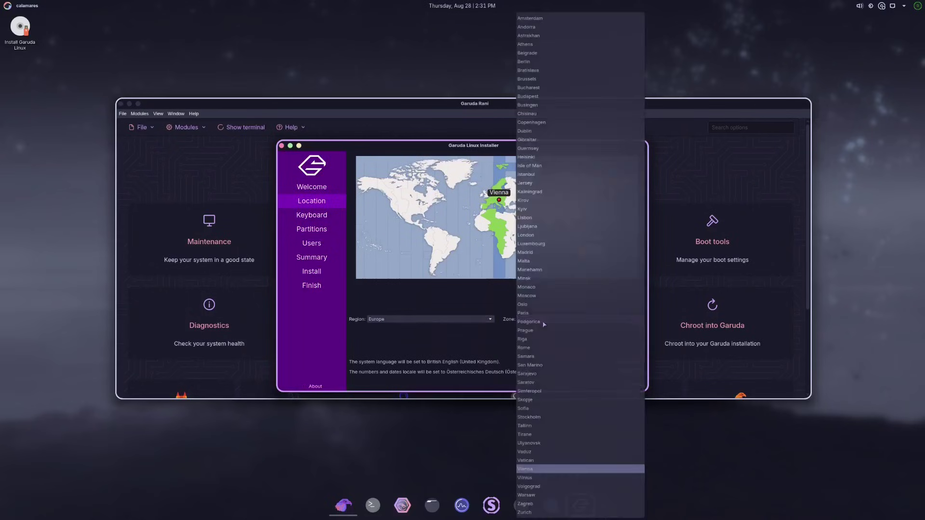
left_click(551, 470)
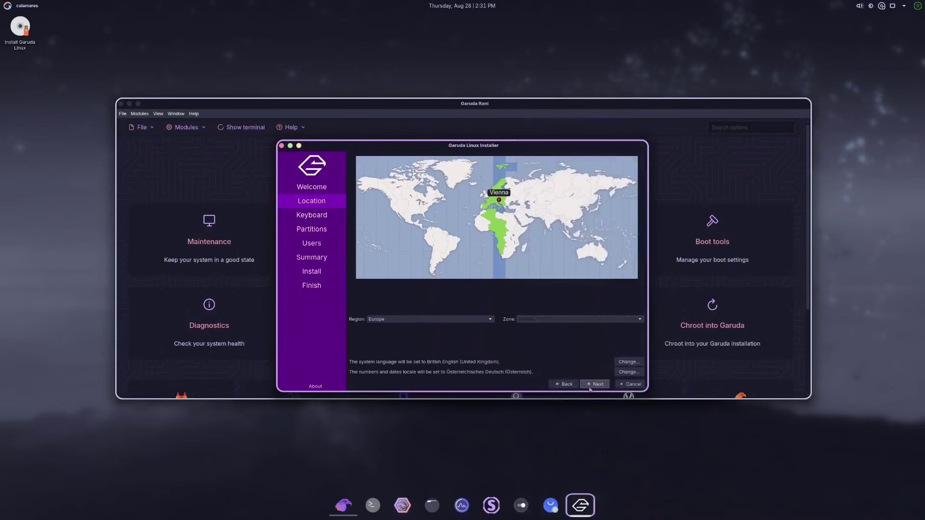
left_click(595, 384)
- Choose the German (Austria) keyboard layout and continue to partitioning
scroll(481, 341, "down", 2)
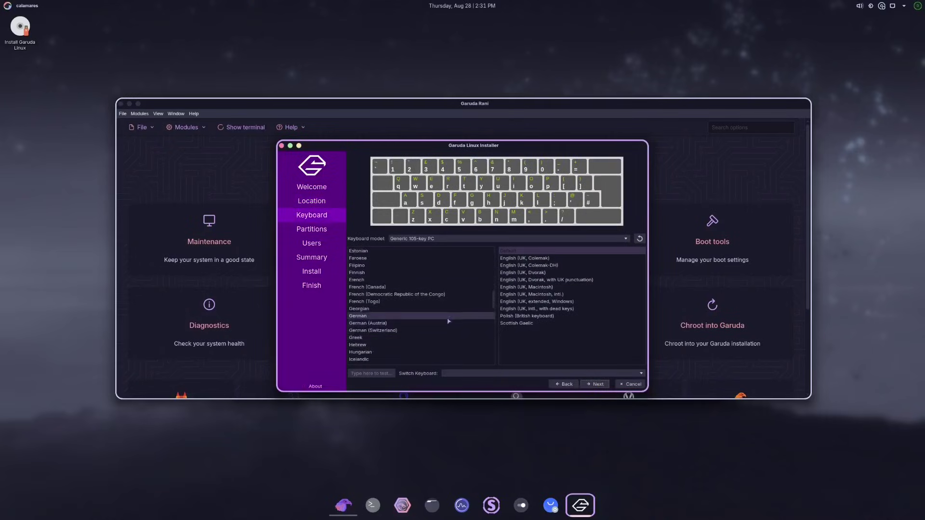
left_click(465, 323)
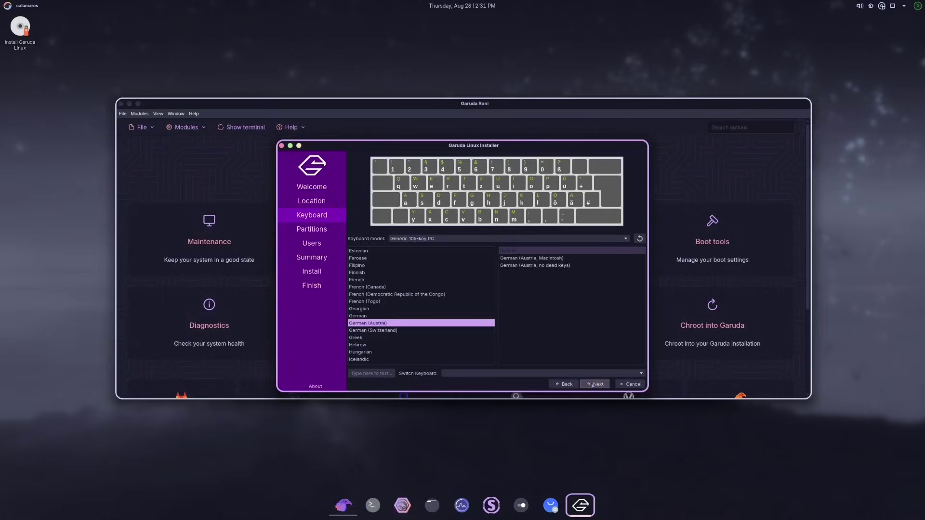
left_click(594, 385)
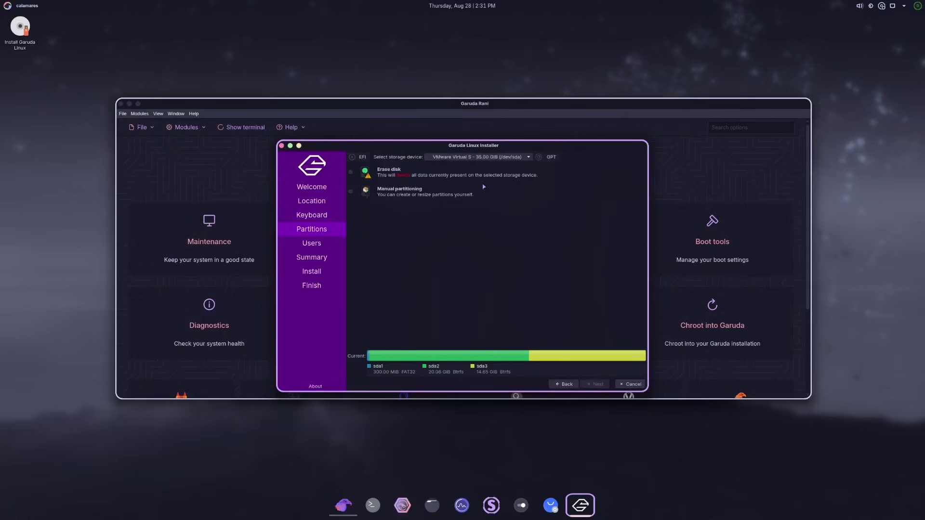
- Choose Erase disk on the 35 GiB disk with no swap, and continue
left_click(401, 172)
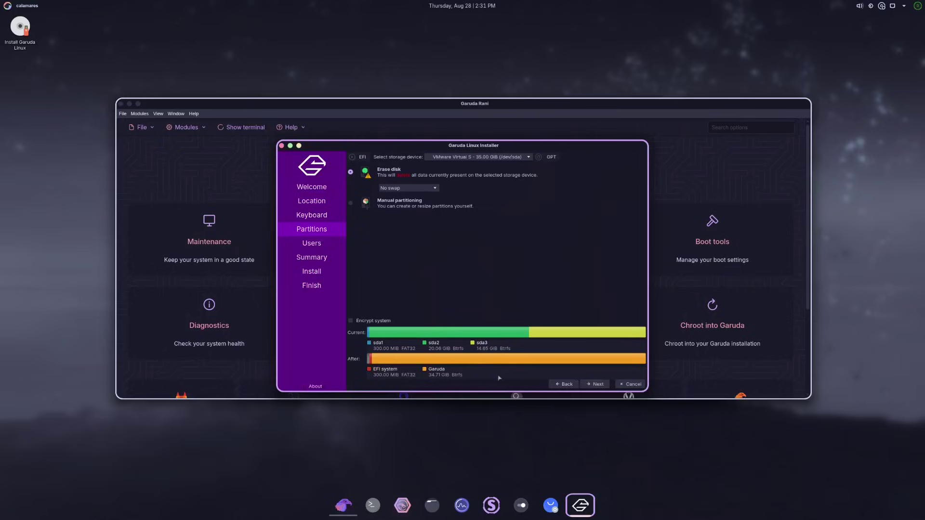
left_click(591, 385)
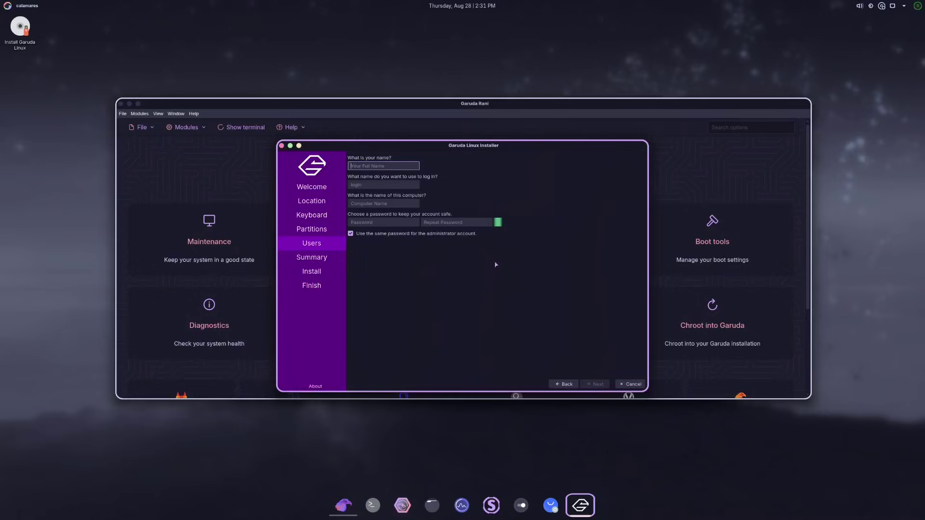
- Enter the full name, accept the suggested login and computer names, and enter the password twice
type("tne")
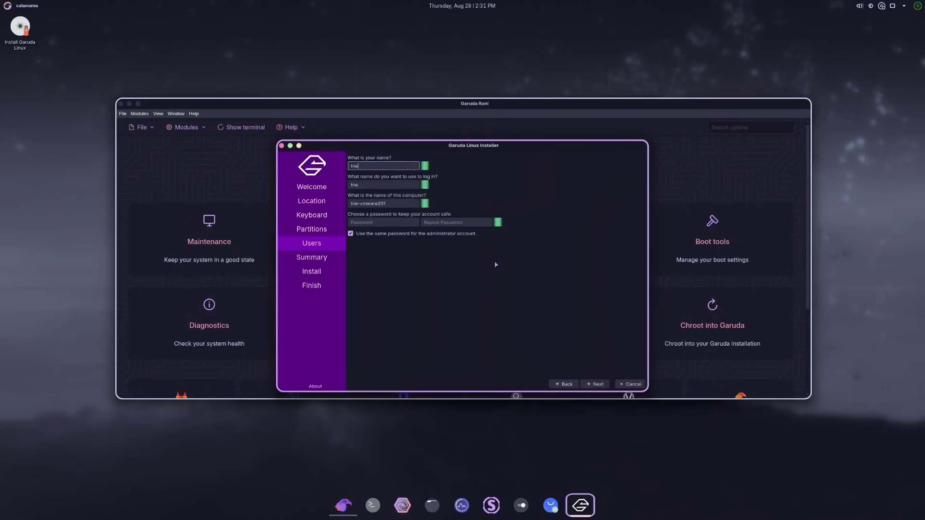
key("Tab")
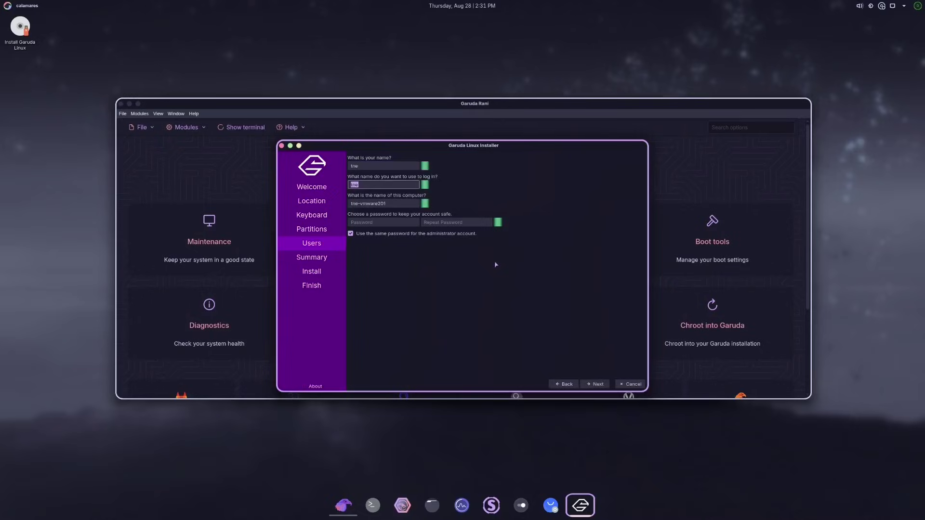
key("Tab")
key("Tab")
type("12")
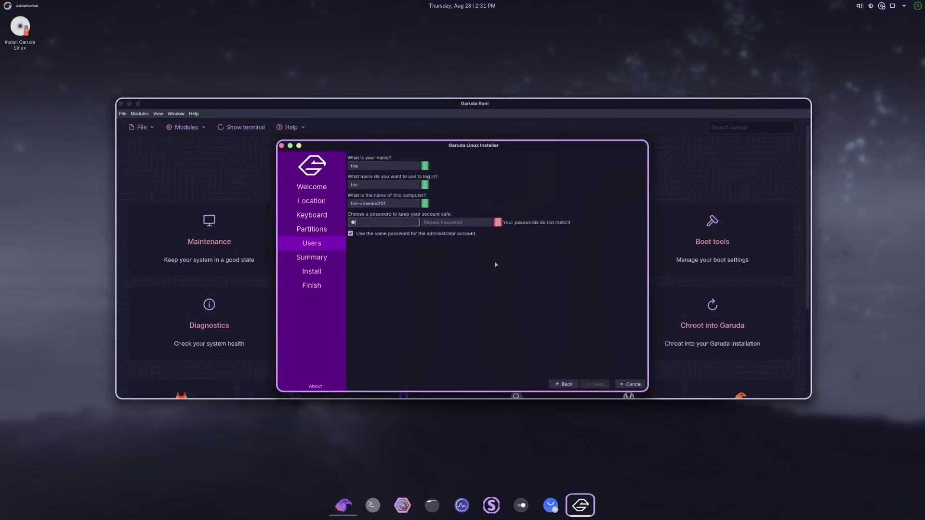
type("3")
key("Tab")
type("123")
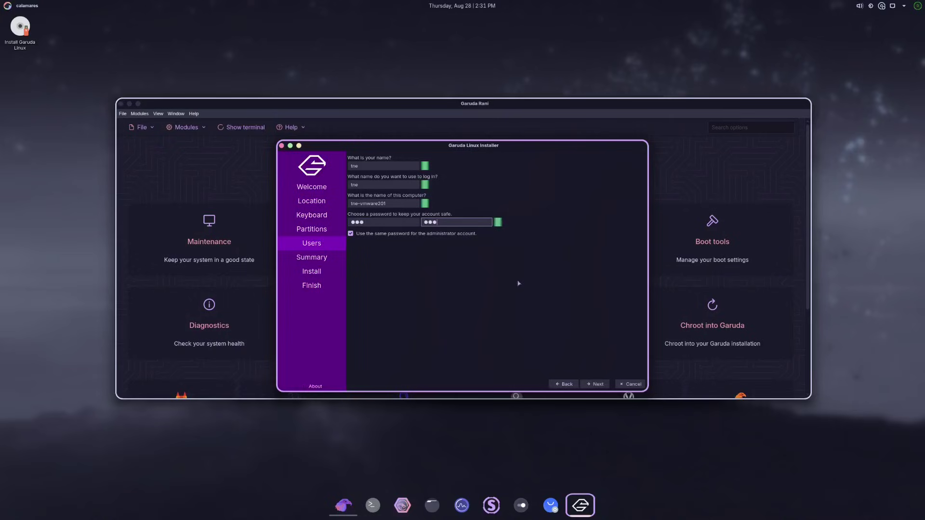
- Review the summary, then install Garuda Linux Soaring to the disk and confirm the disk changes
left_click(595, 384)
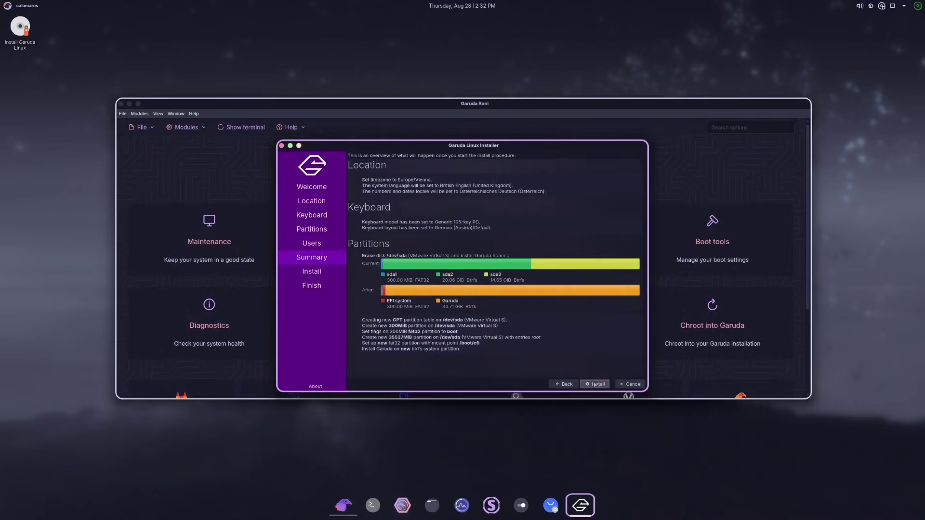
left_click(595, 384)
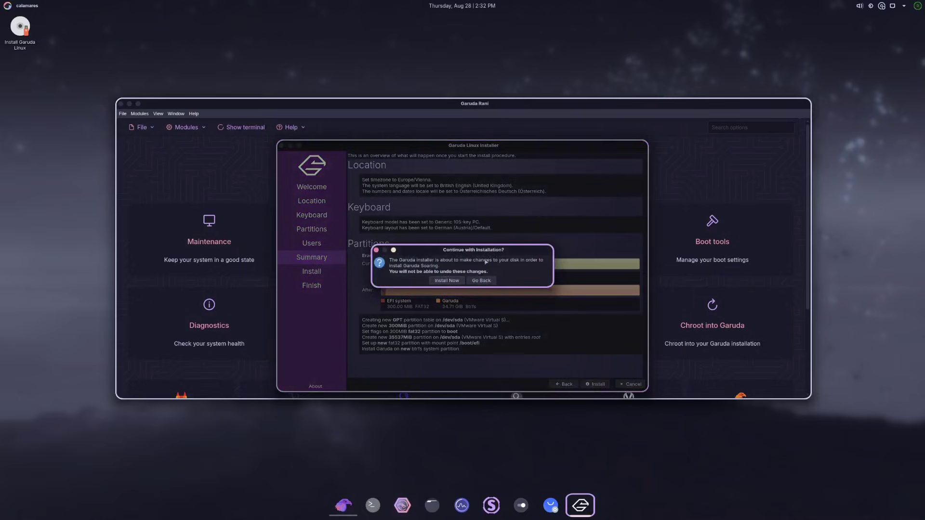
left_click(446, 280)
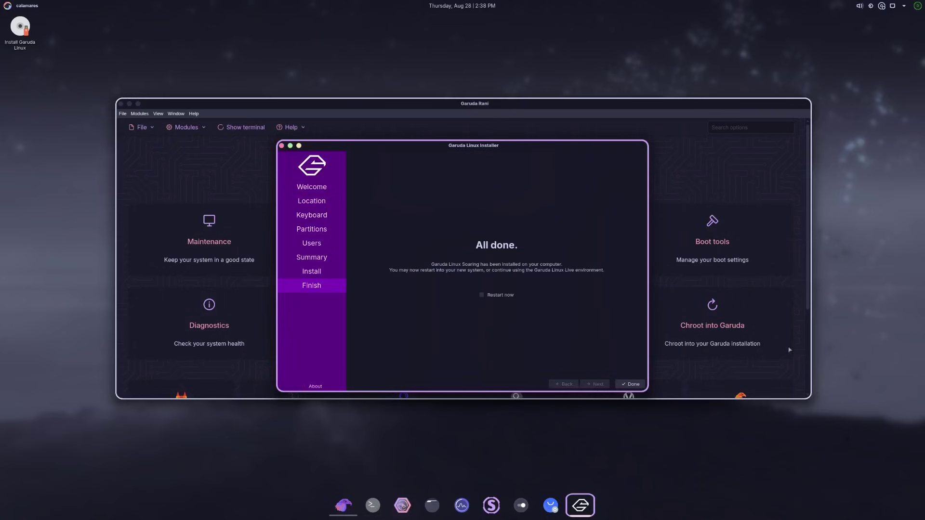
- Close the finished installer and shut down the live session from the application launcher
left_click(630, 384)
left_click(7, 5)
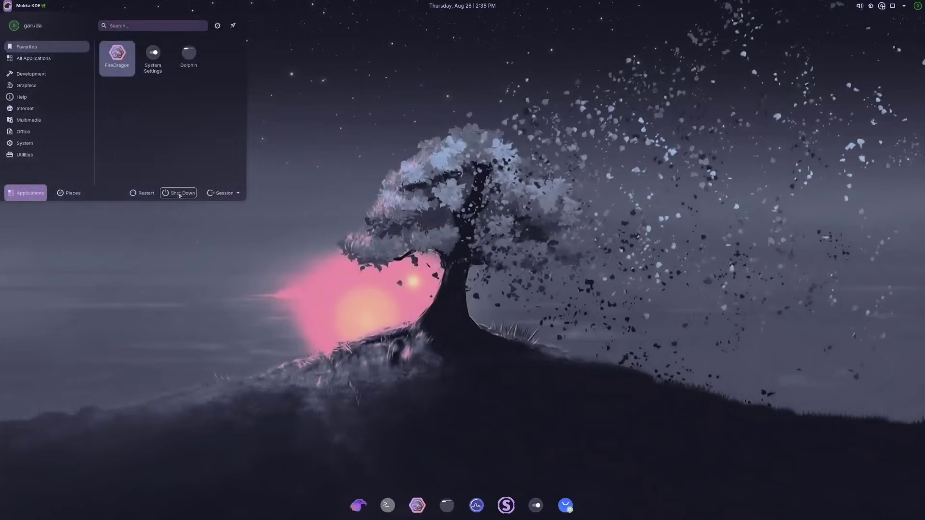
left_click(180, 194)
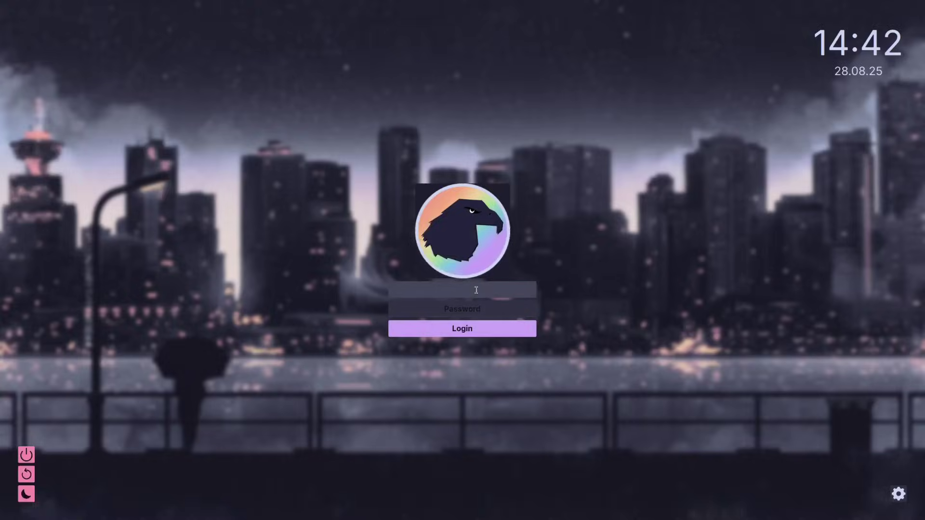
- Log in to the installed system with the user name and account password
type("tne")
key("Tab")
type("***")
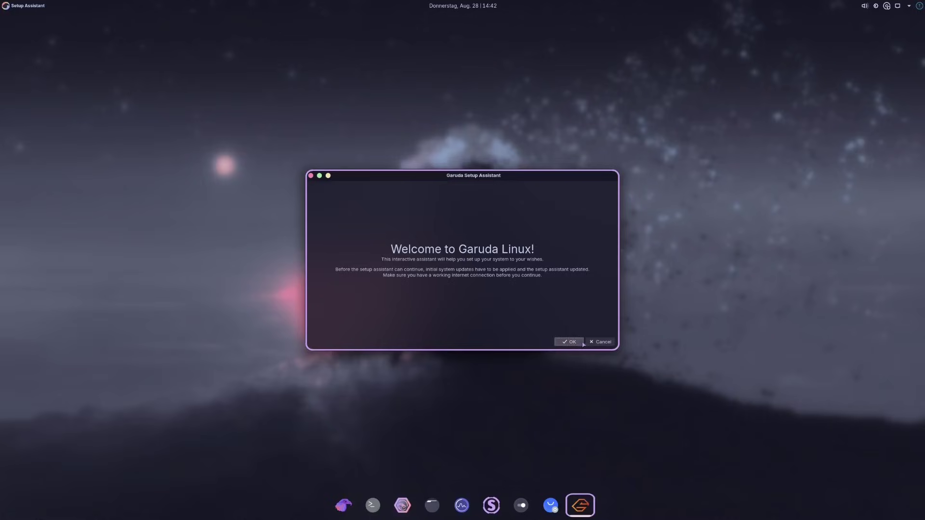
- Start the initial system update and authorize it with the administrator password
left_click(582, 343)
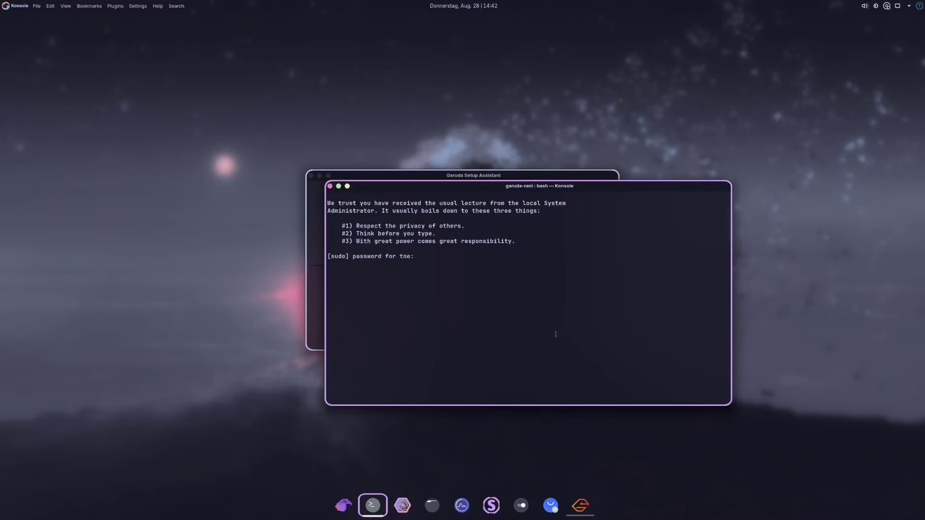
key("BackSpace")
key("Return")
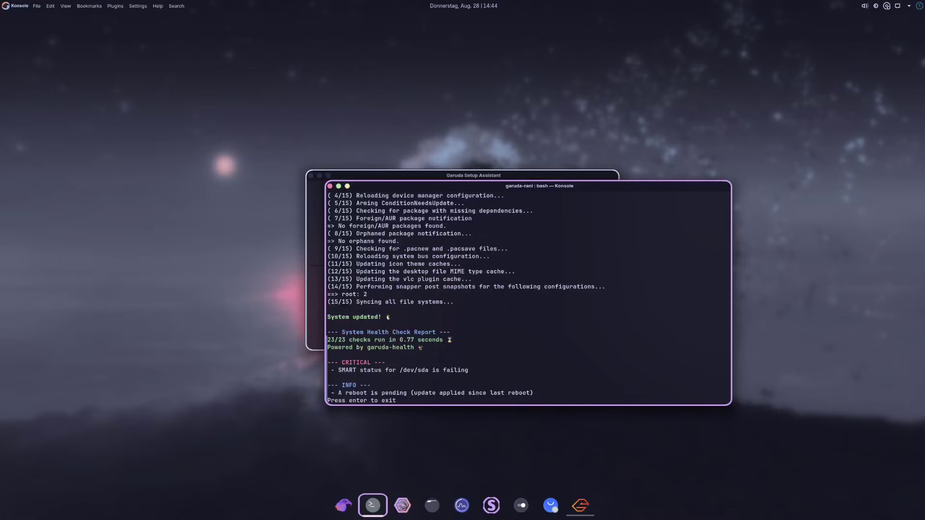
- Close the update terminal and browse the assistant's software categories from Input to Audio
key("Return")
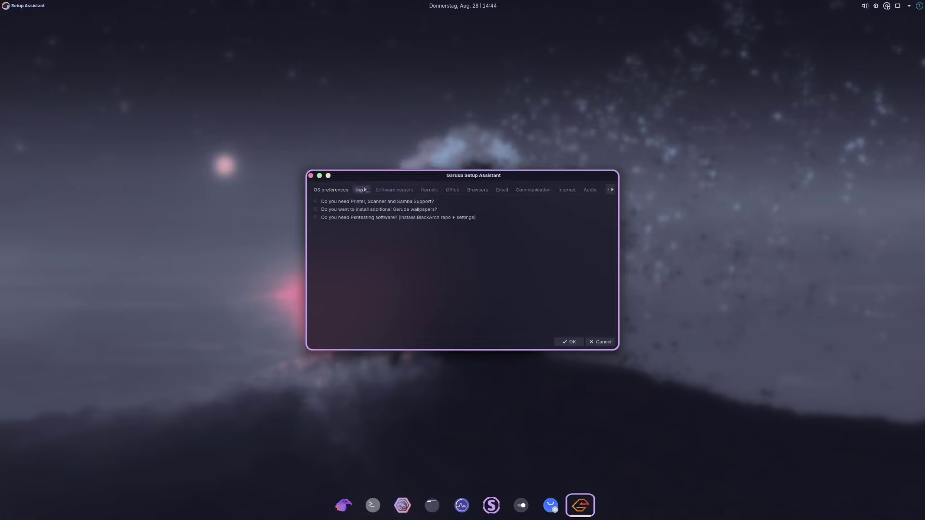
left_click(365, 190)
left_click(394, 189)
left_click(429, 189)
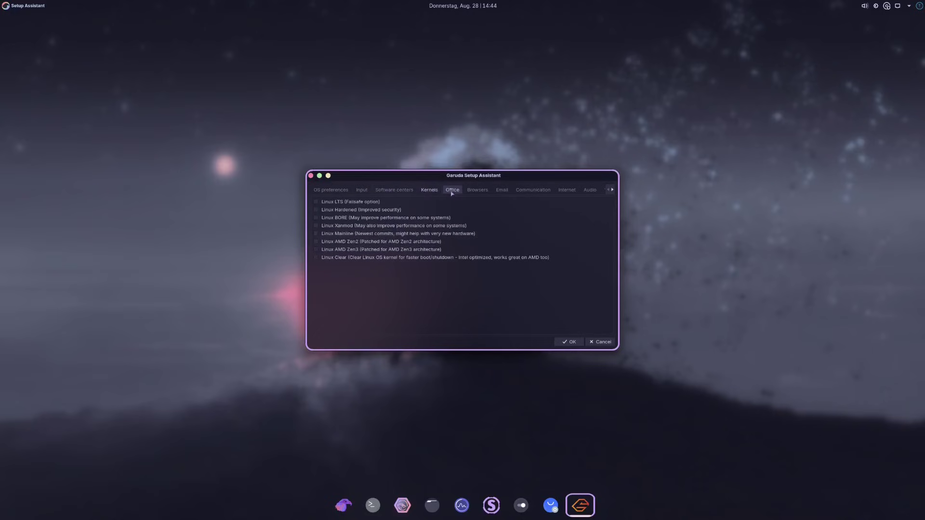
left_click(452, 192)
left_click(478, 192)
left_click(501, 191)
left_click(533, 192)
left_click(562, 191)
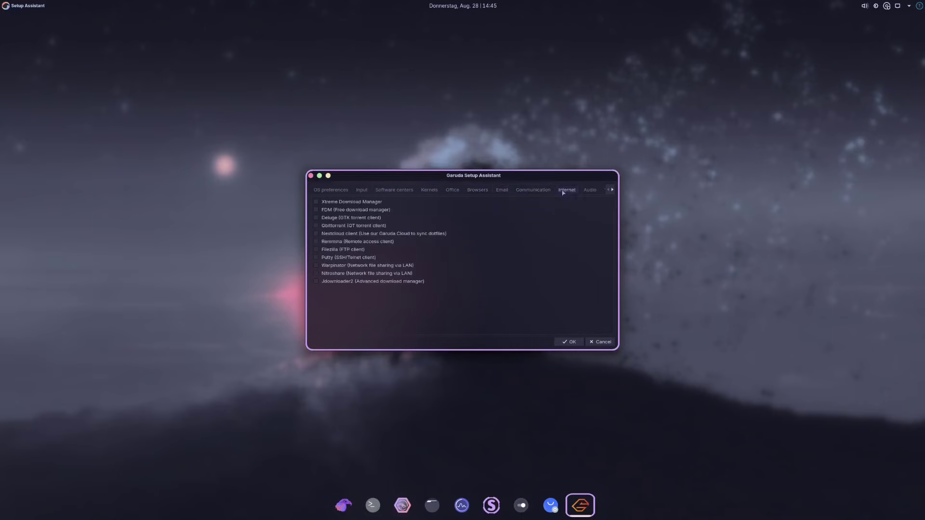
left_click(589, 190)
left_click(612, 190)
left_click(613, 189)
- Install the Dragon video player from the Video category, authorizing and confirming the package
left_click(442, 192)
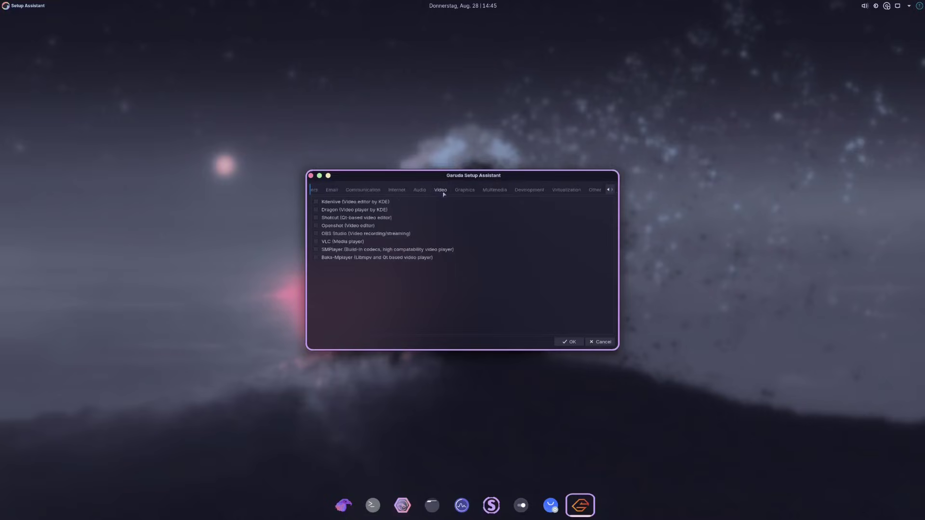
left_click(315, 210)
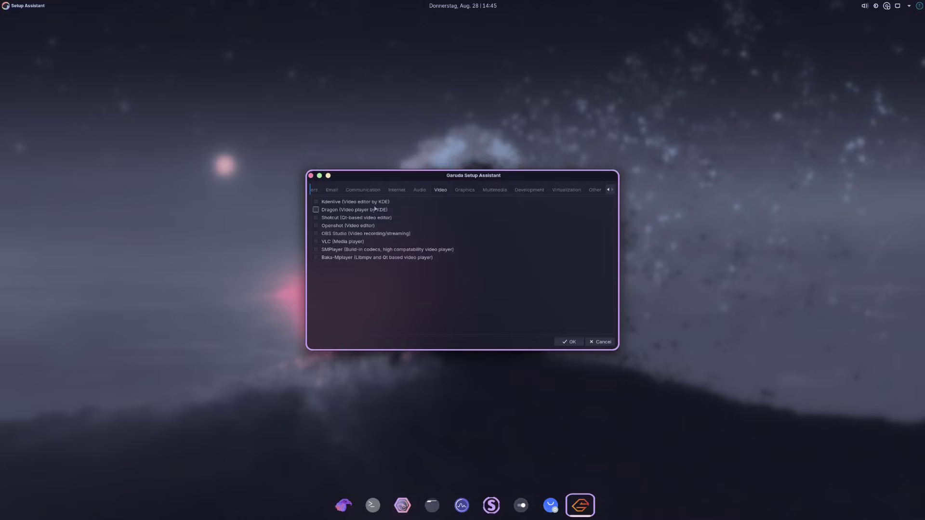
left_click(570, 341)
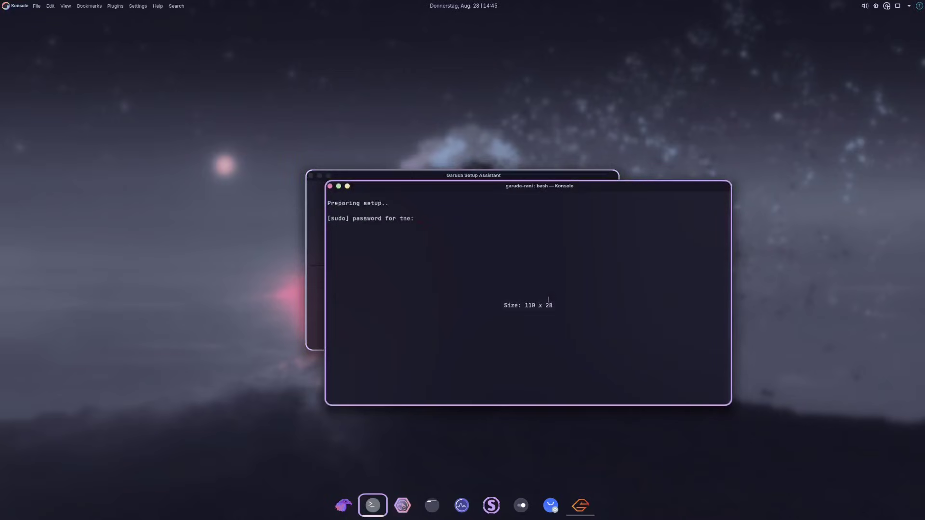
key("Return")
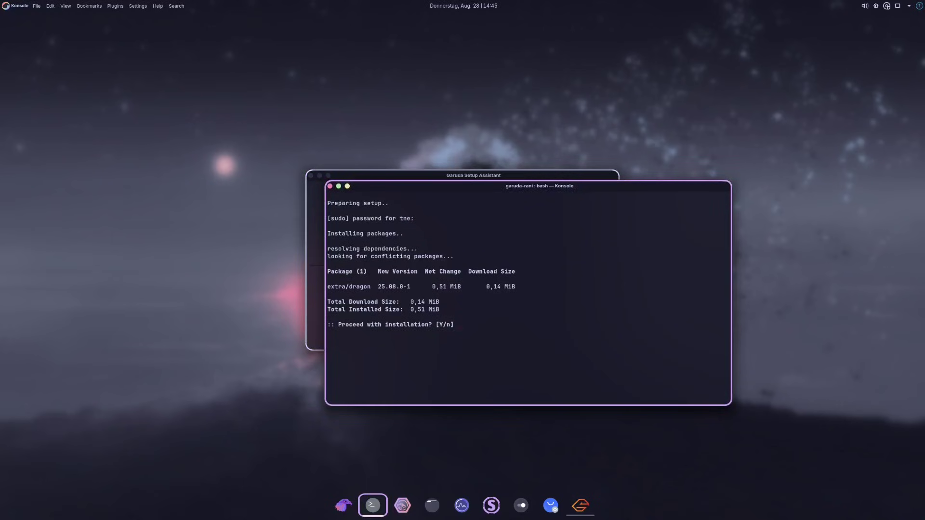
key("Return")
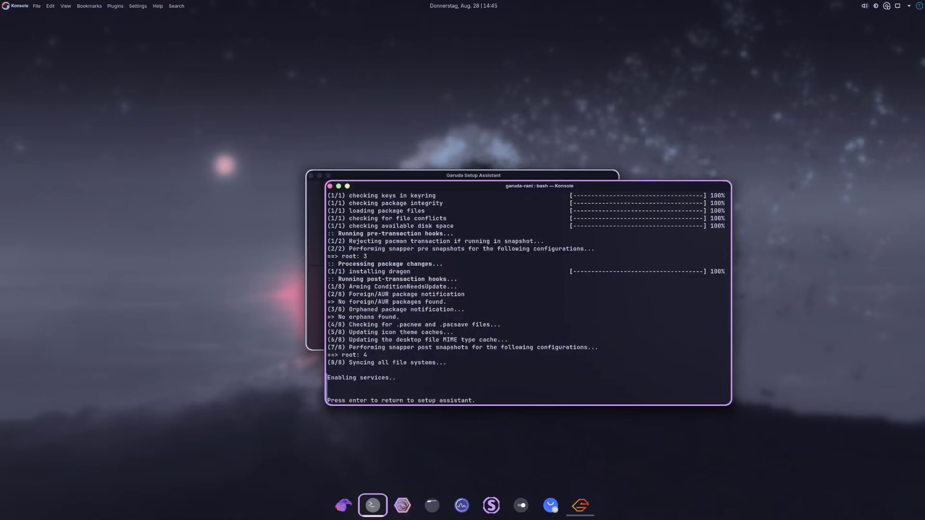
key("Return")
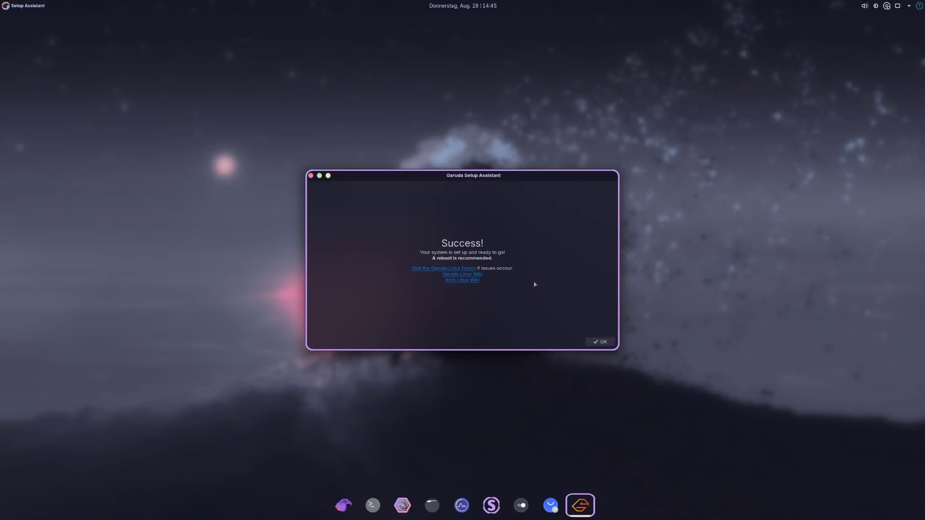
- Dismiss the Setup Assistant's Success message to finish and return to the desktop
left_click(597, 341)
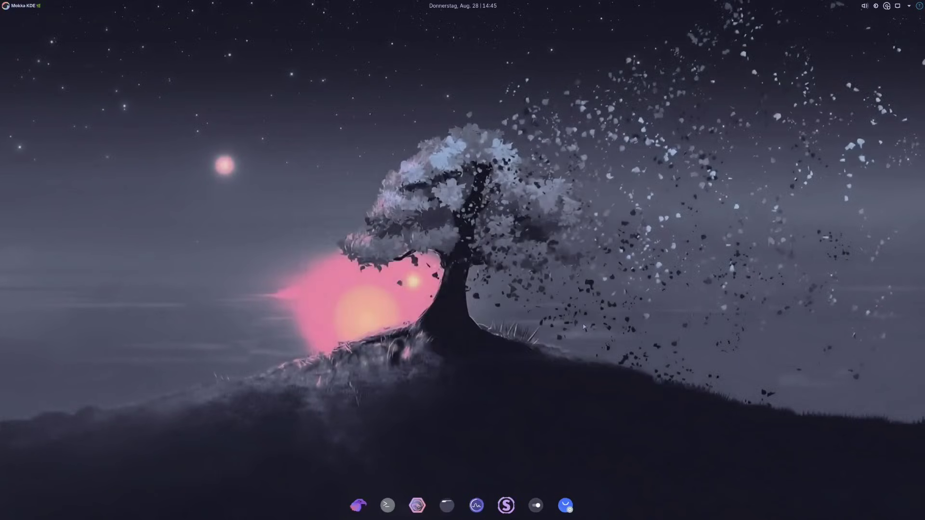